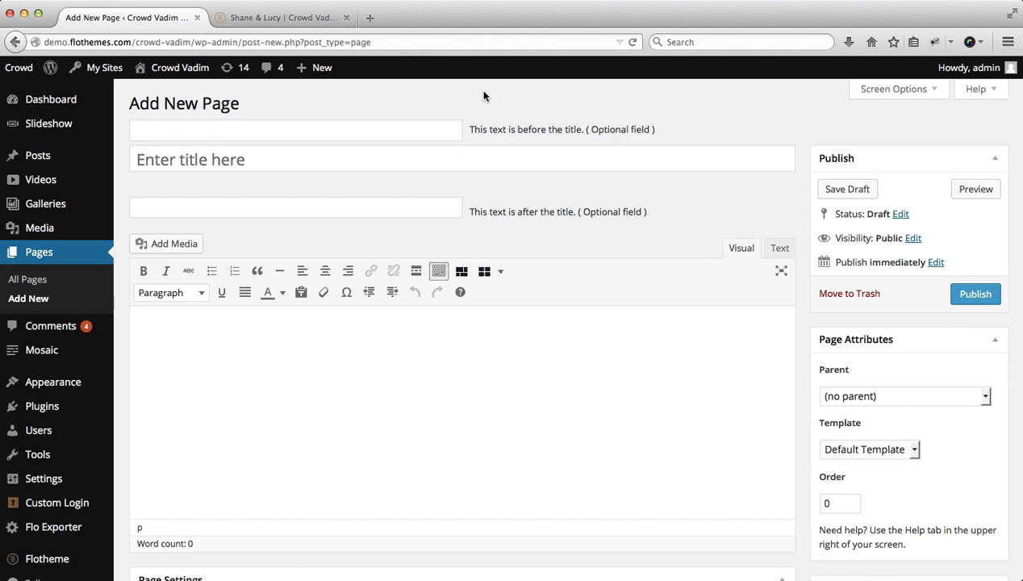
# Step: Publish the page titled 'New Page', view it live, and return to its editor
pyautogui.click(409, 159)
pyautogui.write('New Page')
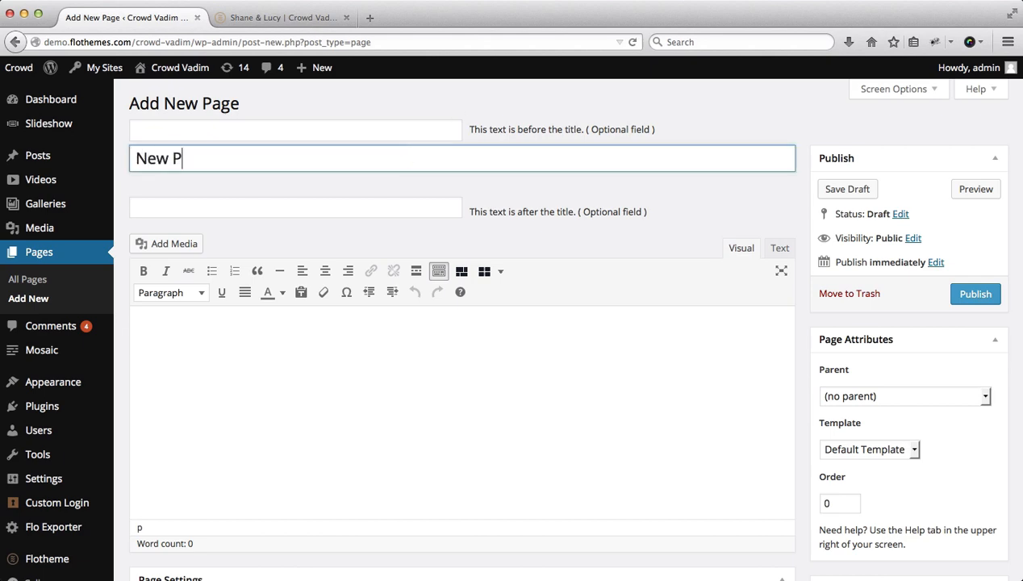
pyautogui.click(976, 294)
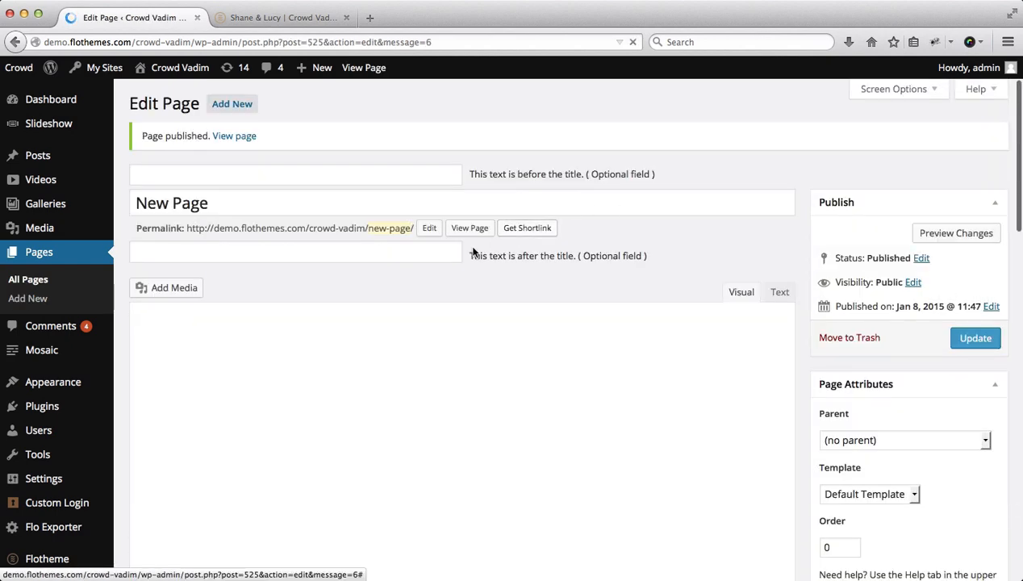
pyautogui.click(469, 228)
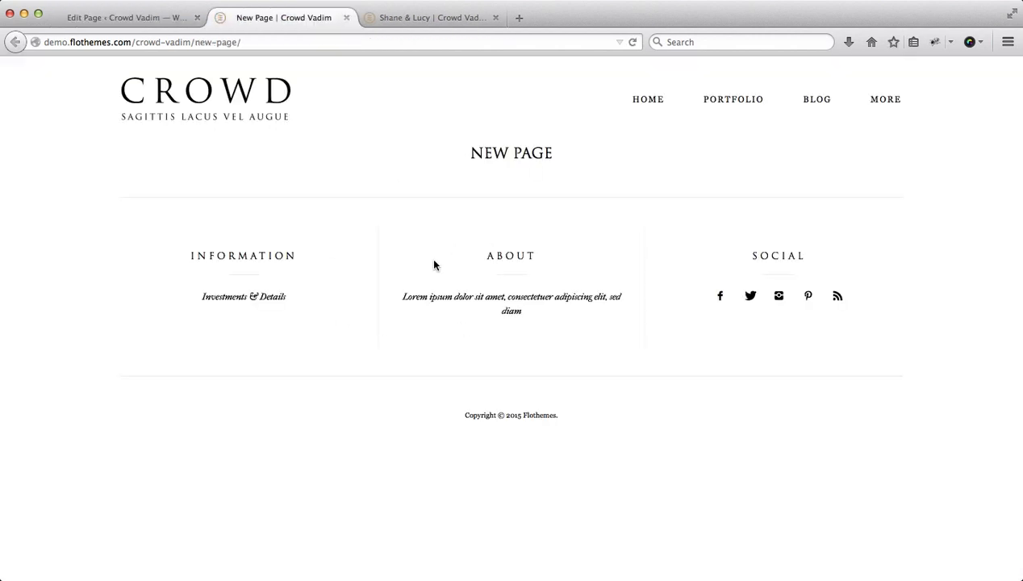
pyautogui.hotkey('ctrl', 'shift', 'Tab')
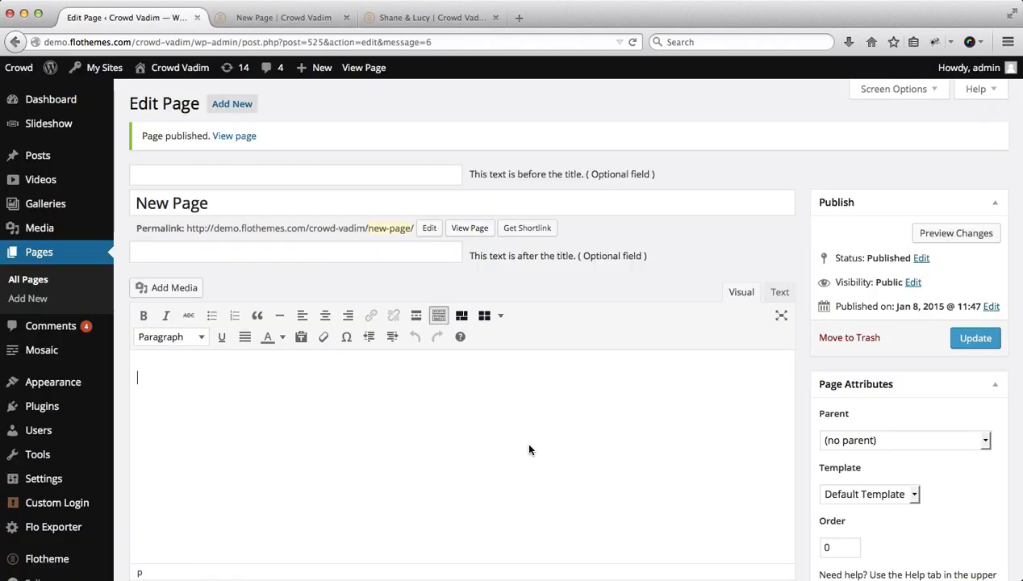
pyautogui.scroll(-3, 529, 450)
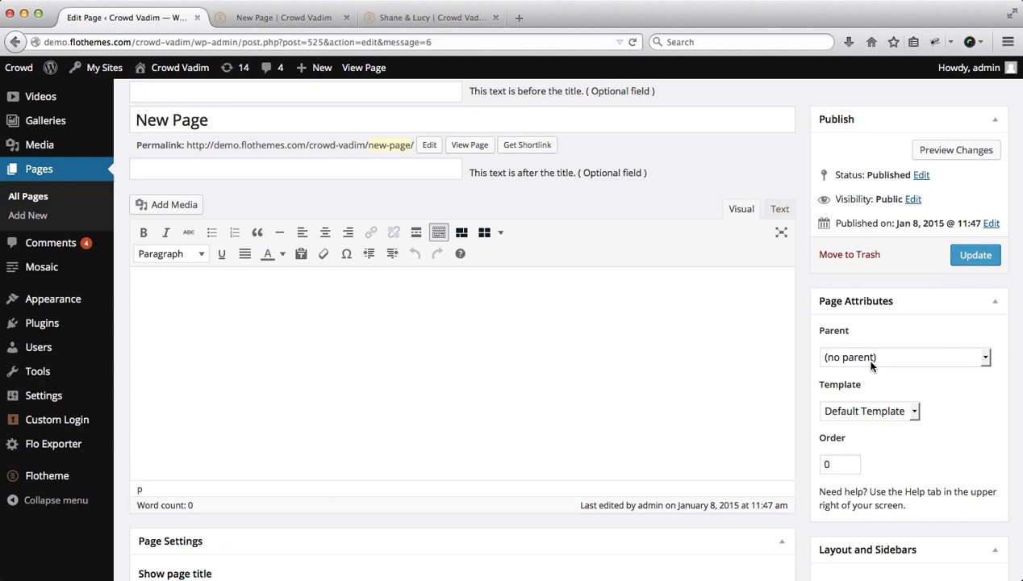
# Step: List the page's available templates under Page Attributes, leaving Default Template applied
pyautogui.click(895, 411)
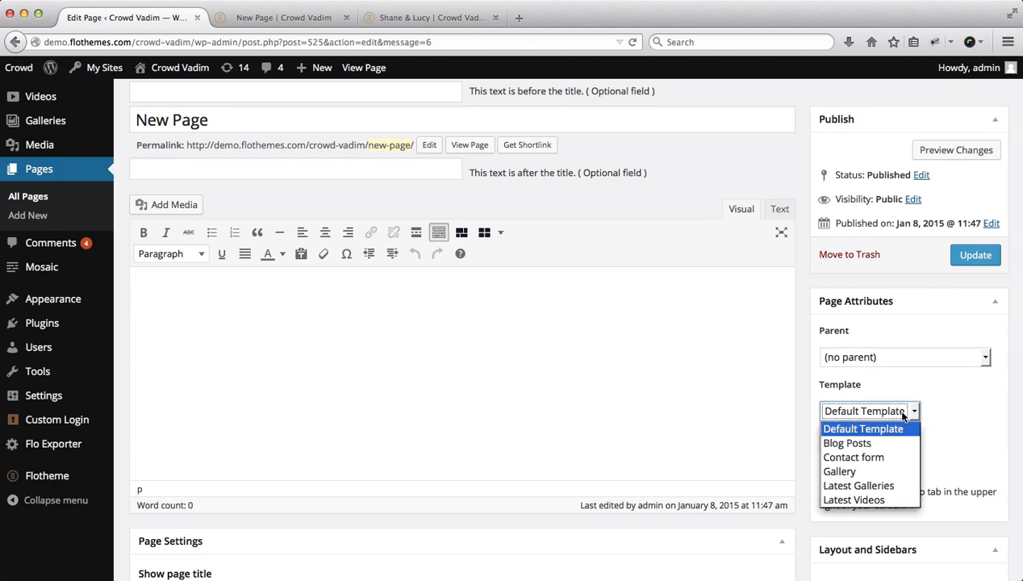
pyautogui.click(892, 411)
pyautogui.click(863, 428)
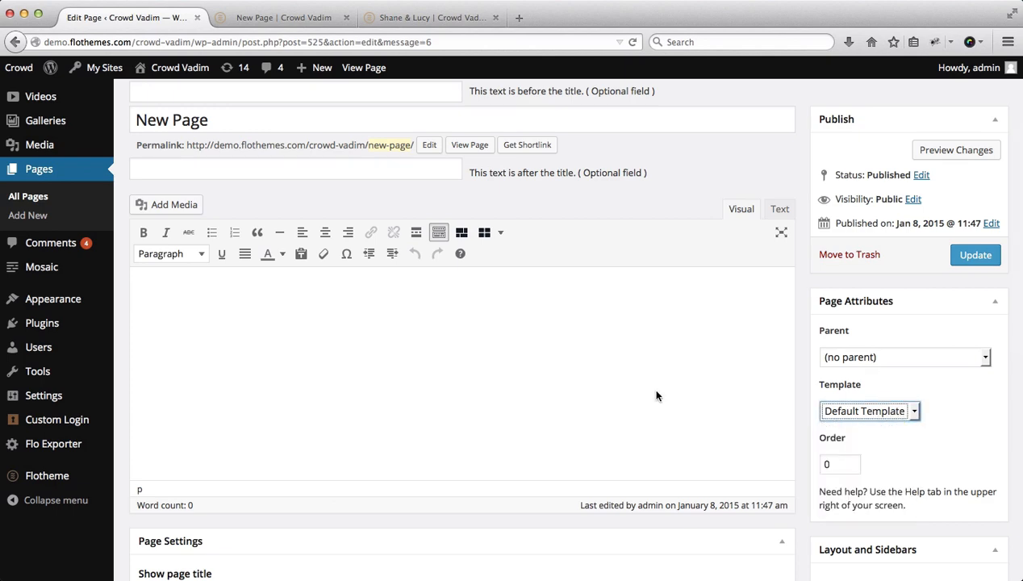
pyautogui.click(657, 395)
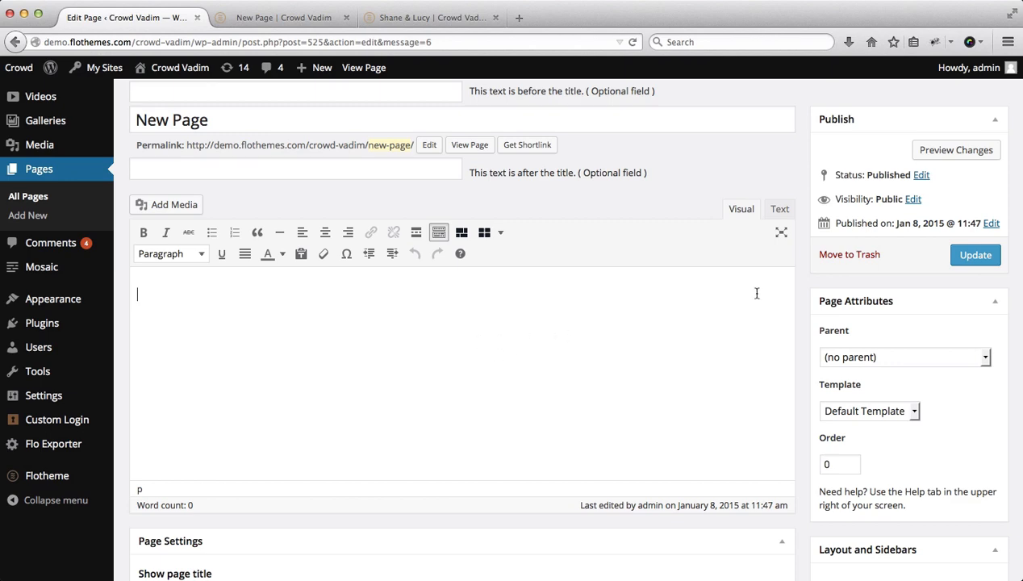
pyautogui.scroll(-3, 823, 282)
pyautogui.click(917, 306)
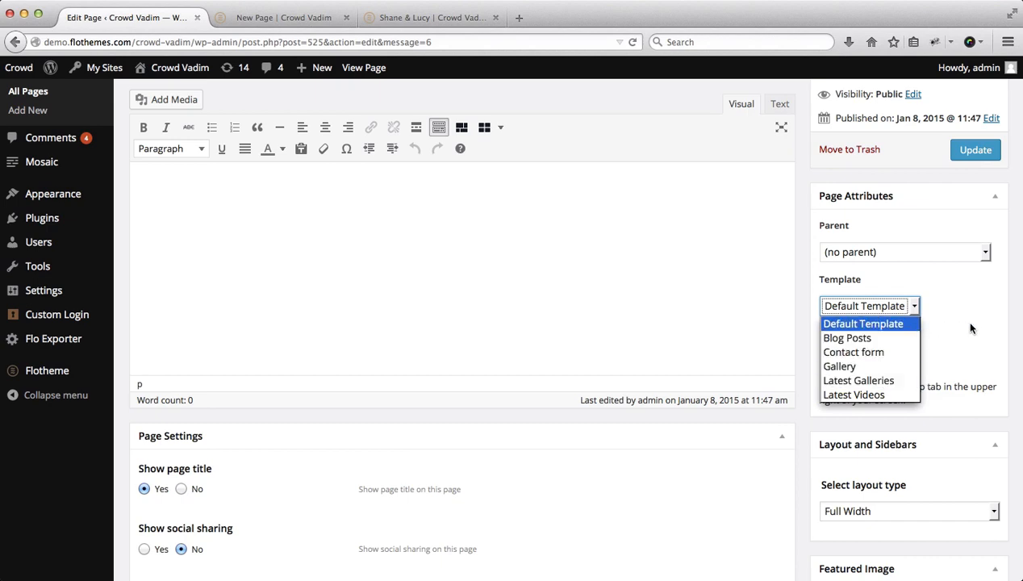
# Step: Apply the Contact form template, revealing the empty Contact email settings panel
pyautogui.click(880, 354)
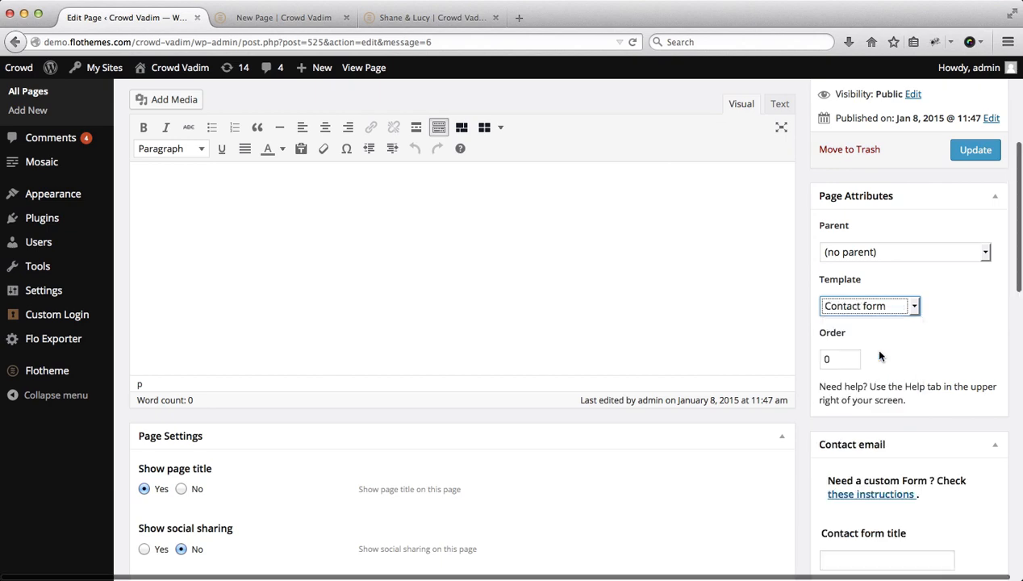
pyautogui.scroll(-2, 880, 354)
pyautogui.scroll(-3, 880, 355)
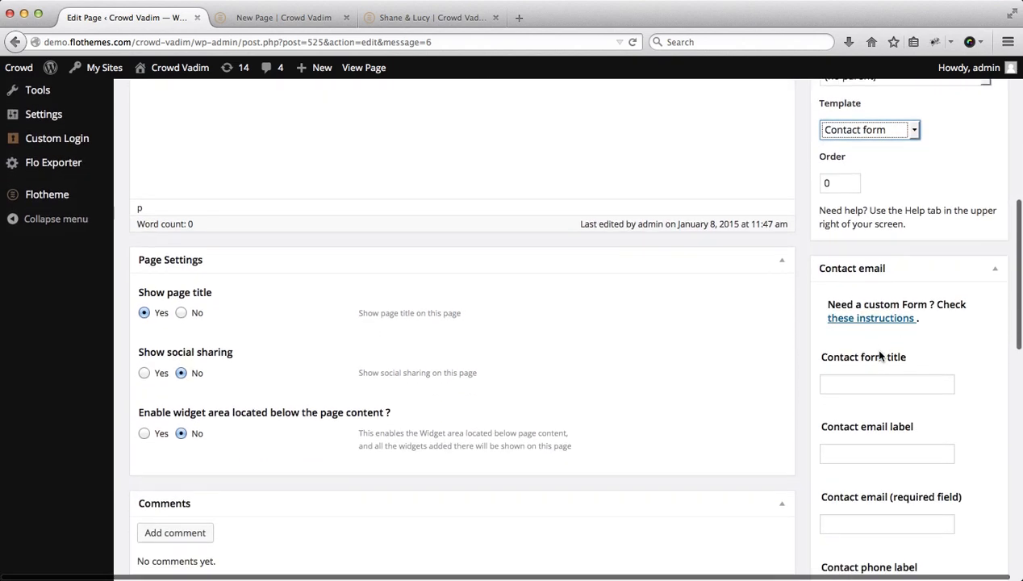
pyautogui.scroll(-2, 962, 165)
pyautogui.scroll(-1, 962, 166)
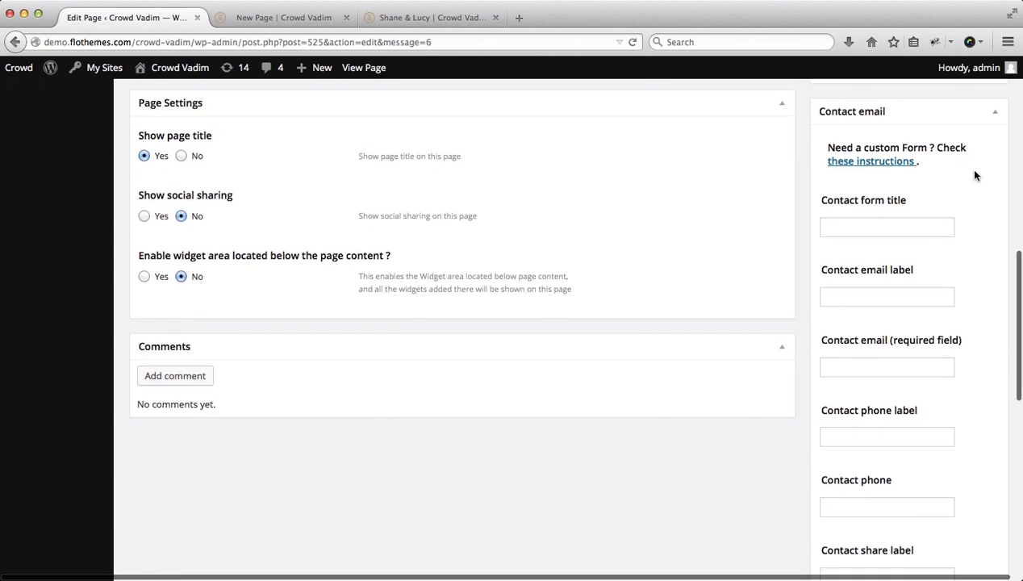
pyautogui.scroll(-5, 938, 170)
pyautogui.scroll(-5, 938, 170)
pyautogui.scroll(-2, 938, 170)
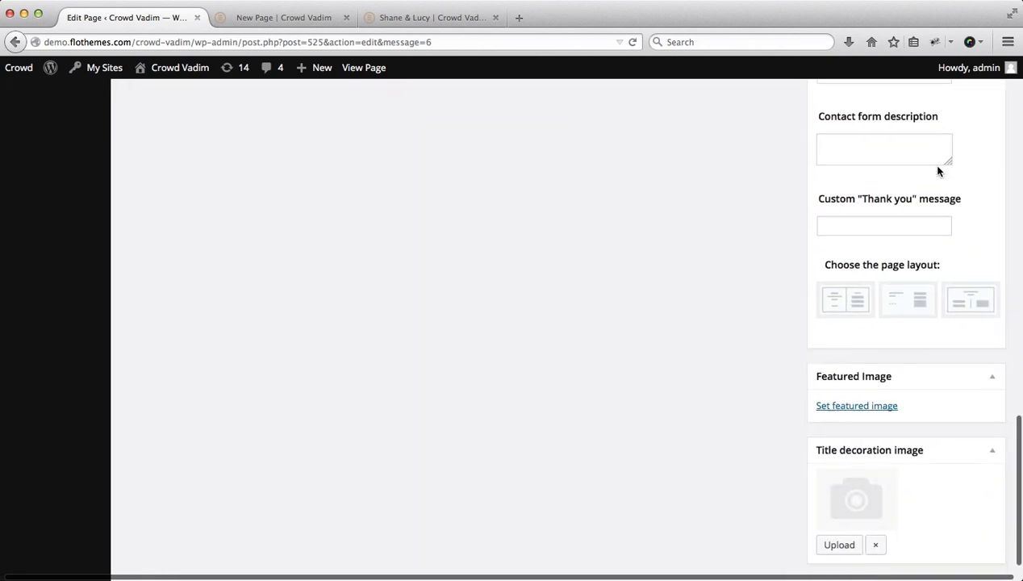
pyautogui.scroll(5, 938, 171)
pyautogui.scroll(1, 934, 170)
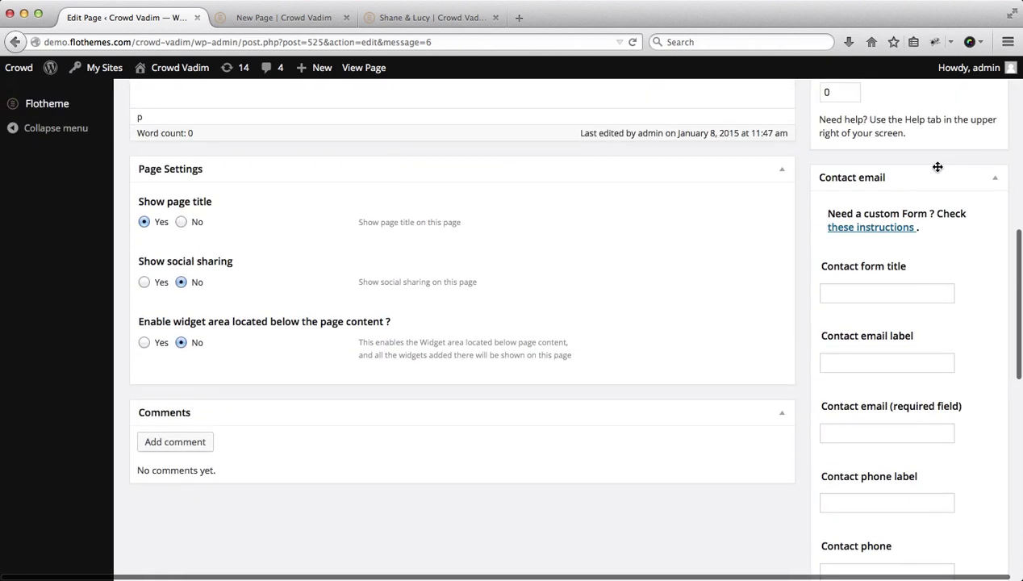
# Step: Fill the form title 'Send us a message', email label 'our email', and the contact email address from suggestions
pyautogui.click(879, 296)
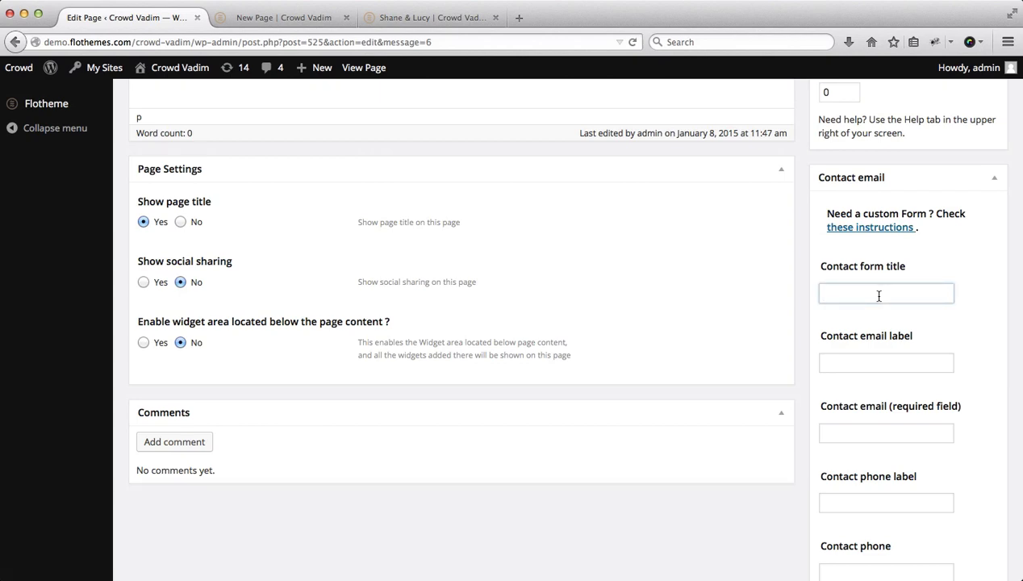
pyautogui.press('Down')
pyautogui.press('Down')
pyautogui.press('Return')
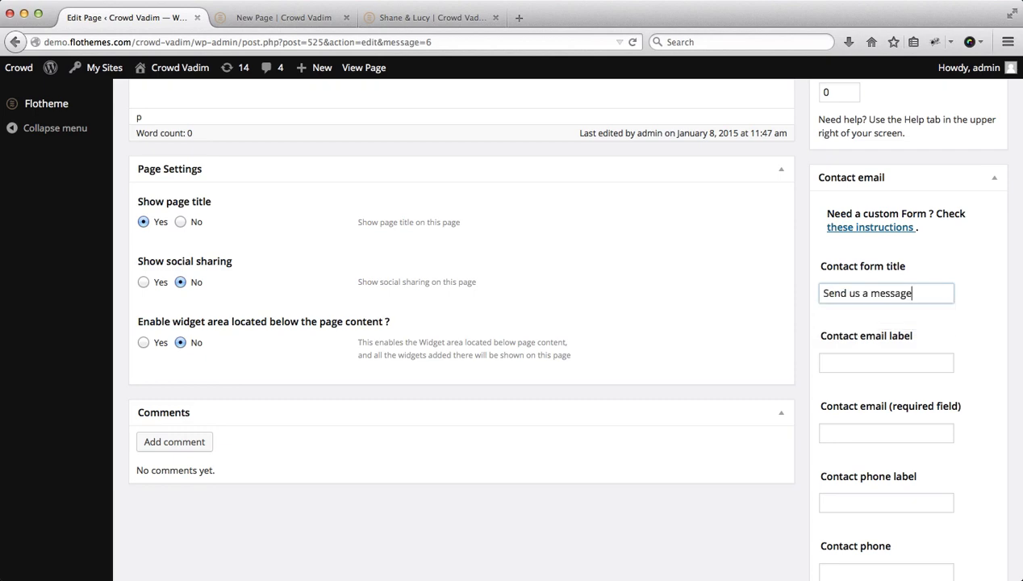
pyautogui.press('Tab')
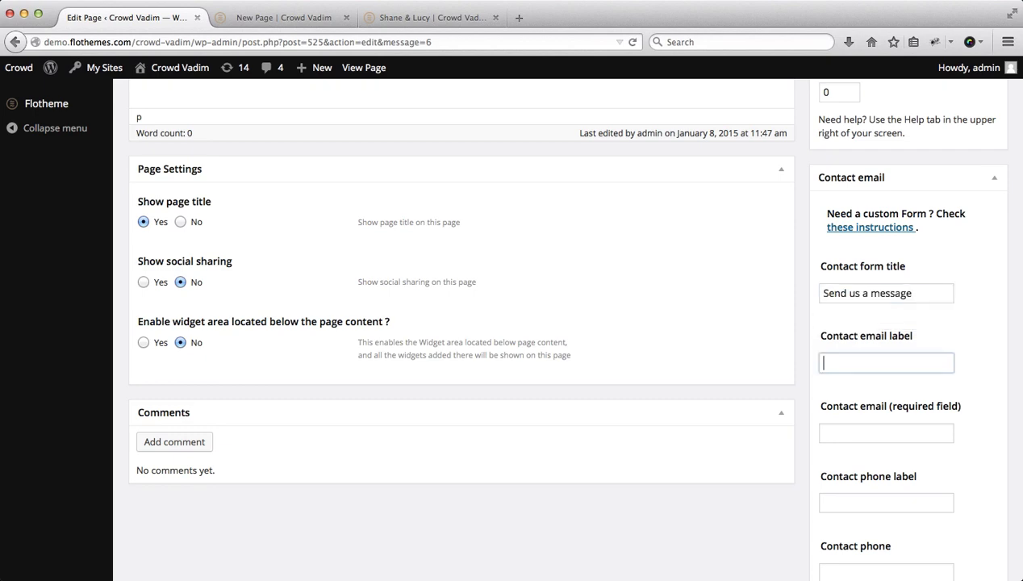
pyautogui.press('Down')
pyautogui.press('Down')
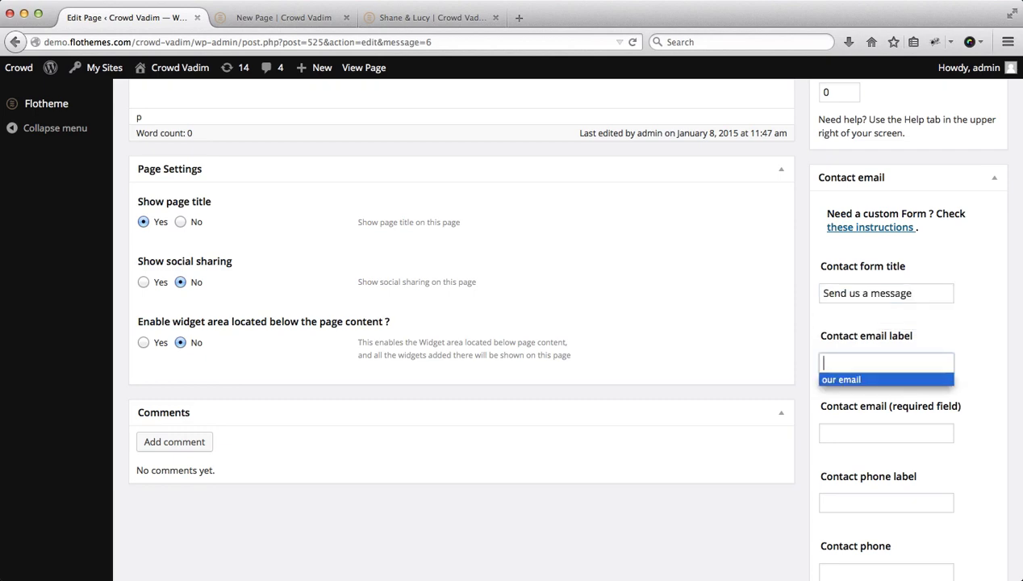
pyautogui.press('Return')
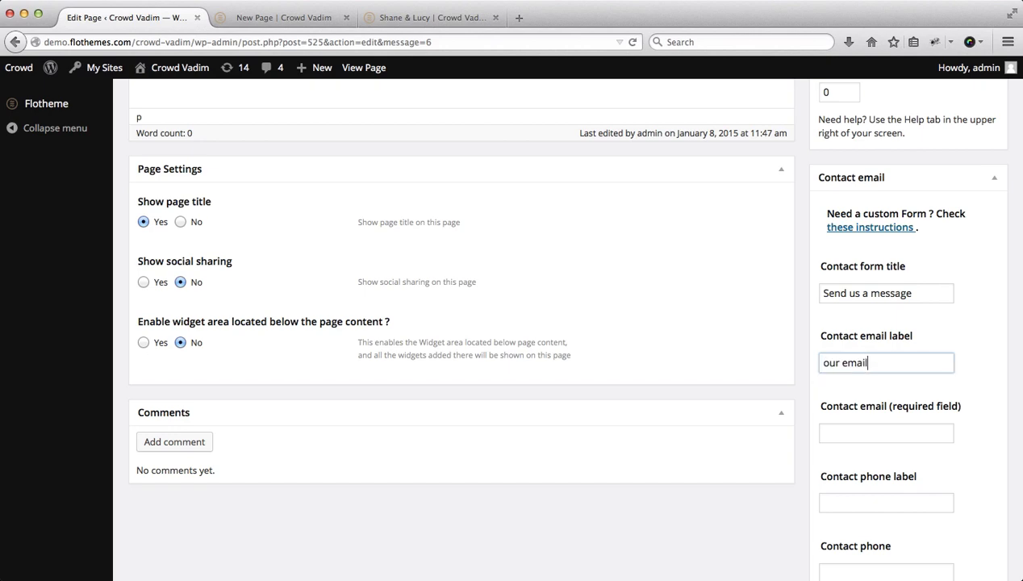
pyautogui.press('Tab')
pyautogui.press('Down')
pyautogui.press('Return')
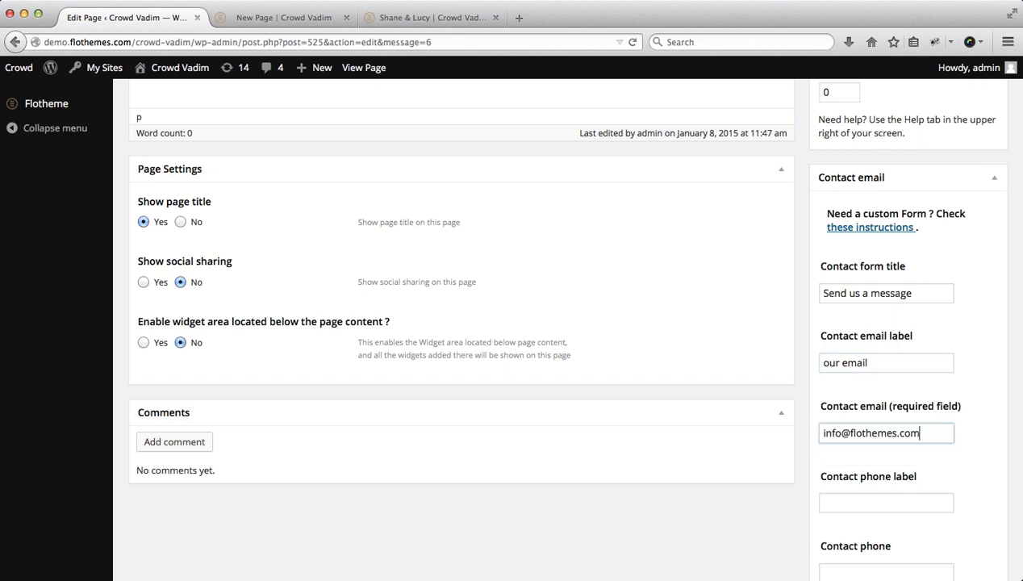
# Step: Fill the phone label 'call us' and phone number 555.555.5555 from suggestions
pyautogui.press('Tab')
pyautogui.scroll(-4, 885, 323)
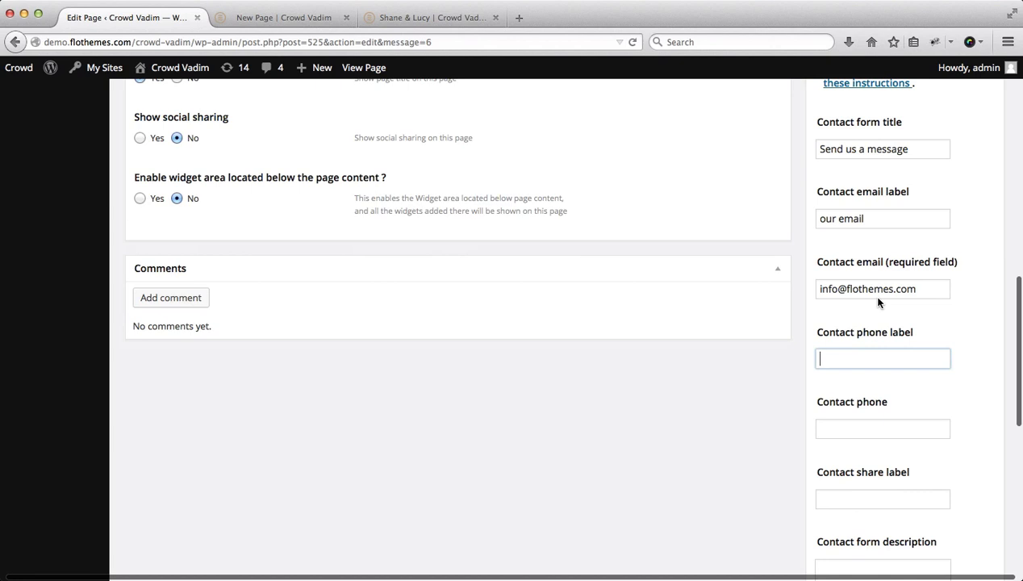
pyautogui.press('Down')
pyautogui.press('Down')
pyautogui.press('Return')
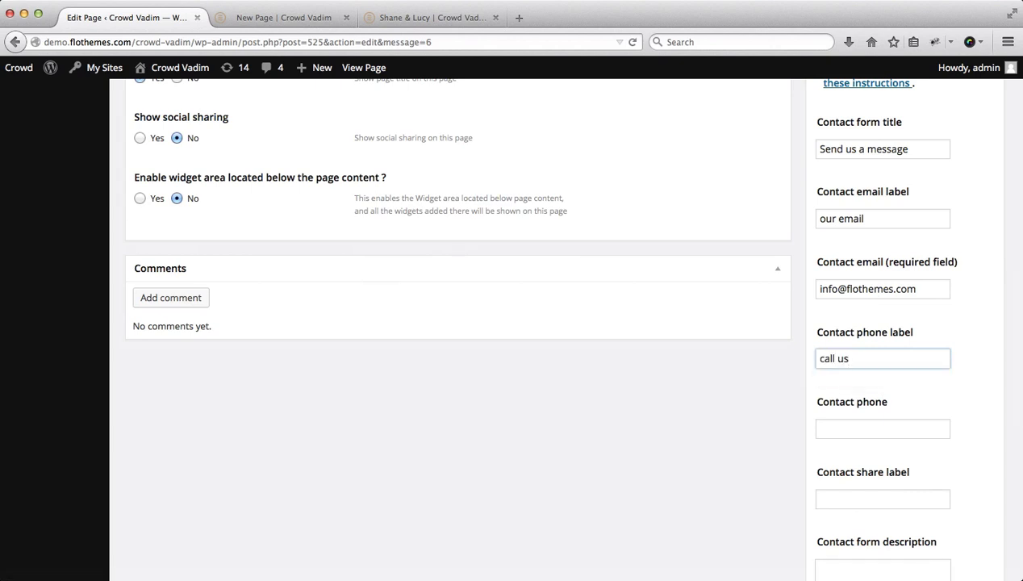
pyautogui.hotkey('ctrl', 'a')
pyautogui.write('give')
pyautogui.write(' us a call')
pyautogui.press('Tab')
pyautogui.click(869, 428)
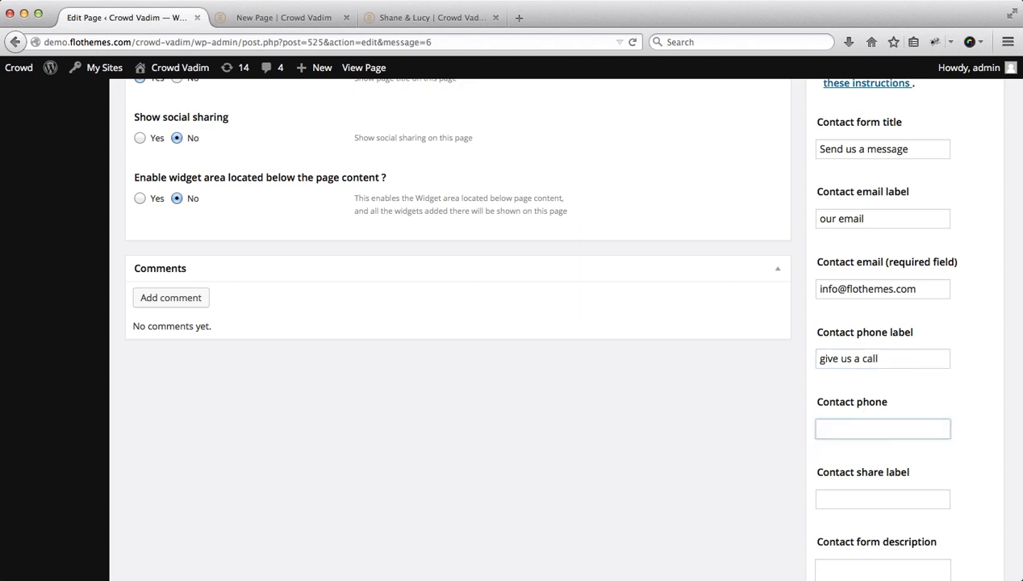
pyautogui.press('Down')
pyautogui.press('Return')
pyautogui.scroll(-5, 856, 418)
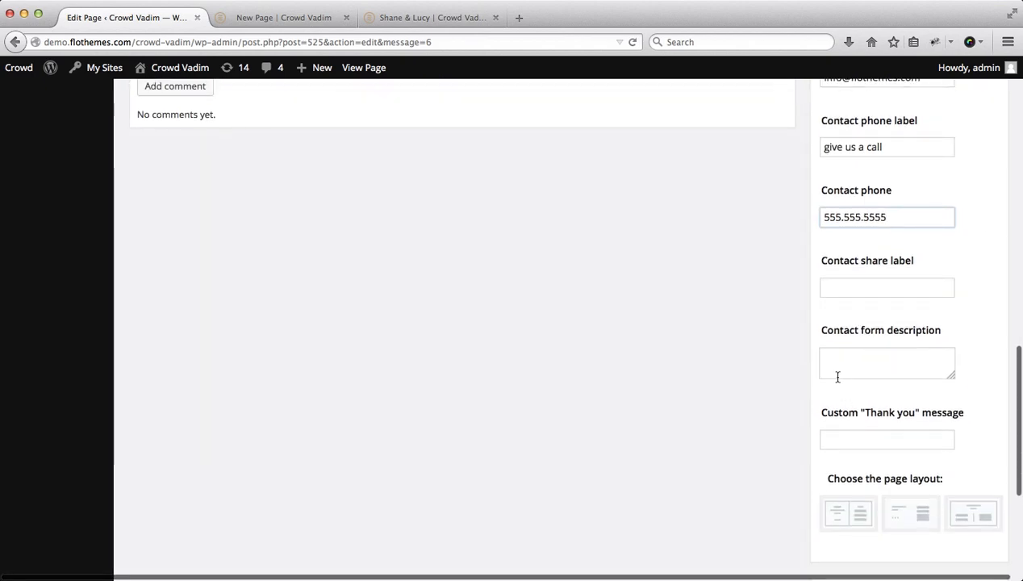
# Step: Fill the form description and thank-you message 'Thank you for your email', and choose the first page layout
pyautogui.click(877, 365)
pyautogui.press('super+v')
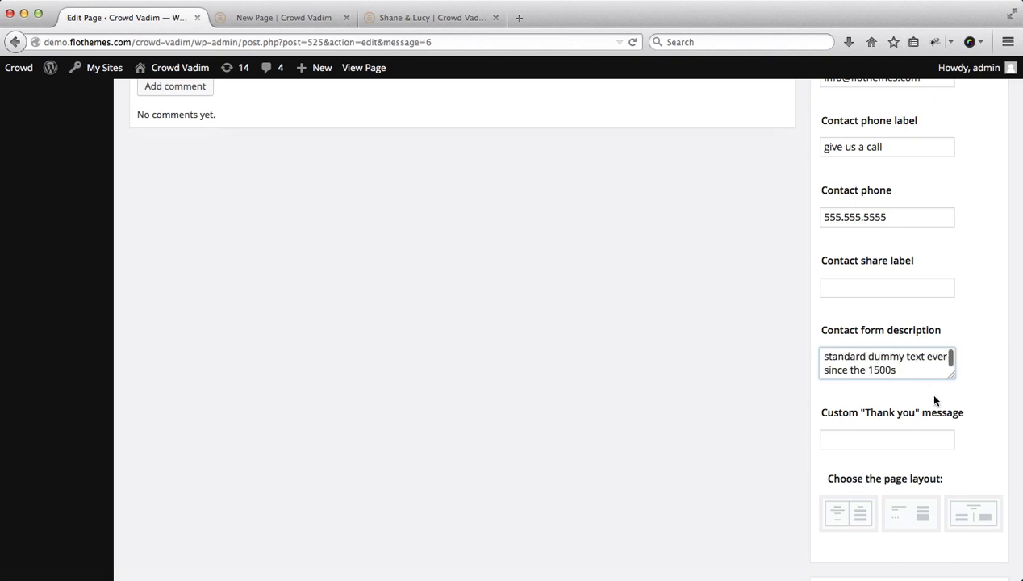
pyautogui.scroll(-3, 924, 390)
pyautogui.click(877, 315)
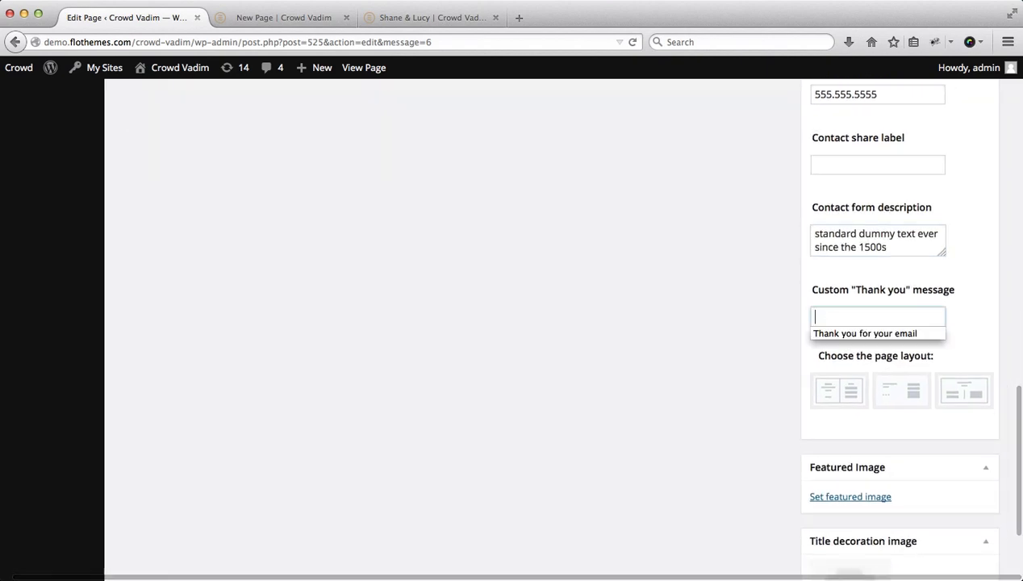
pyautogui.press('Down')
pyautogui.press('Return')
pyautogui.scroll(-2, 879, 323)
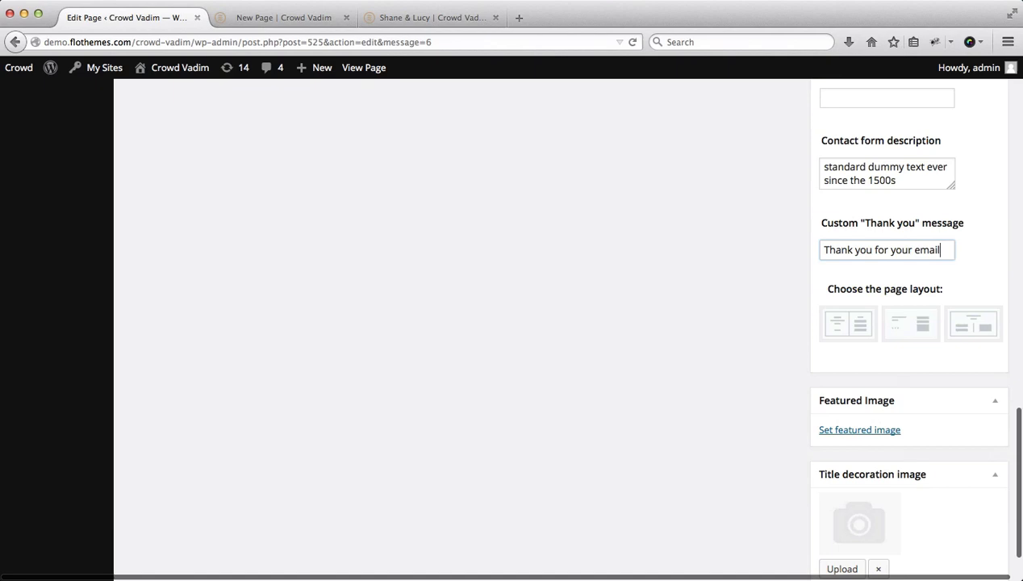
pyautogui.click(845, 335)
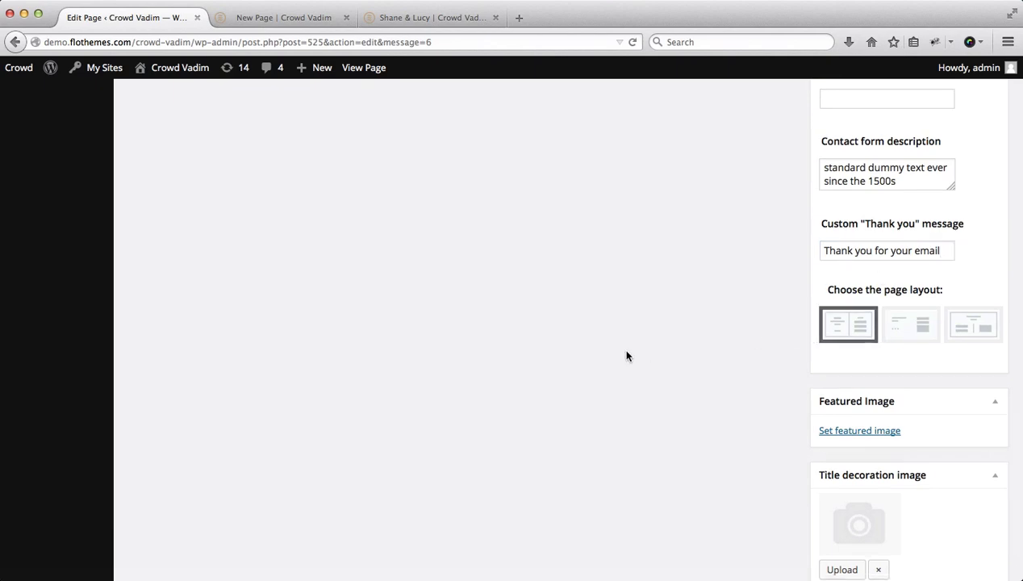
pyautogui.scroll(10, 628, 356)
# Step: Update the page and reload its live view to check the Send us a message contact form
pyautogui.click(976, 338)
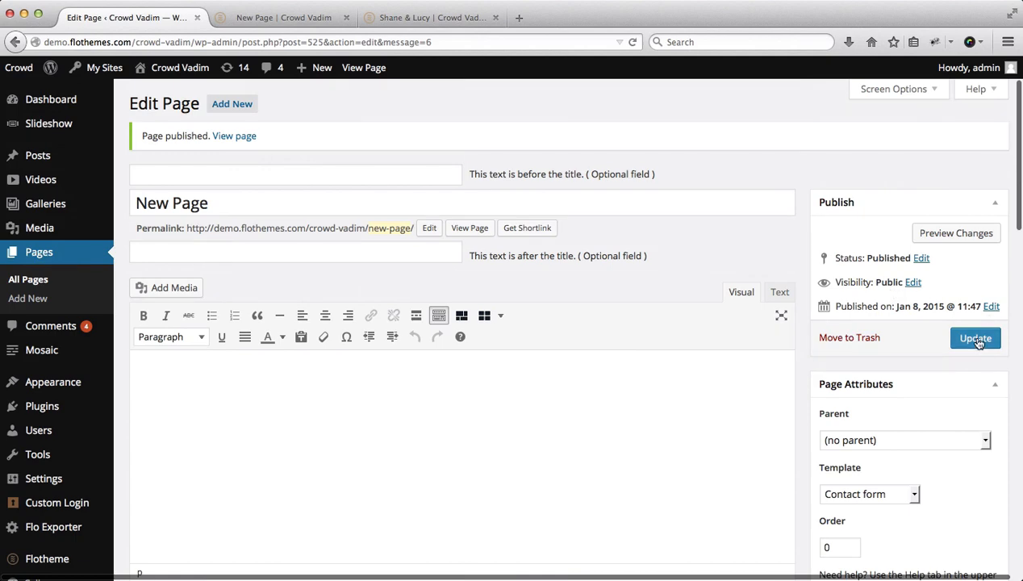
pyautogui.hotkey('ctrl', 'Tab')
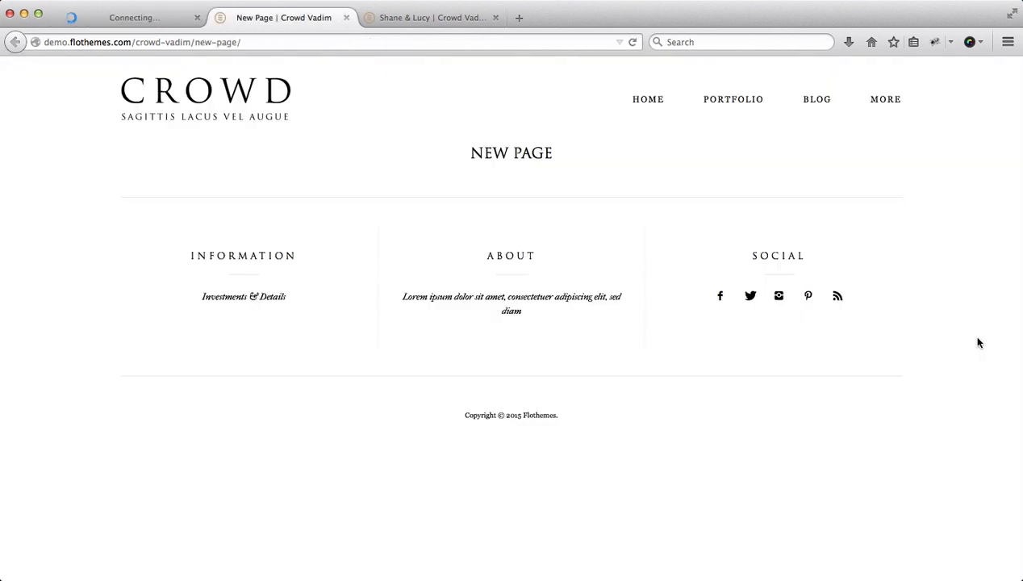
pyautogui.press('super+r')
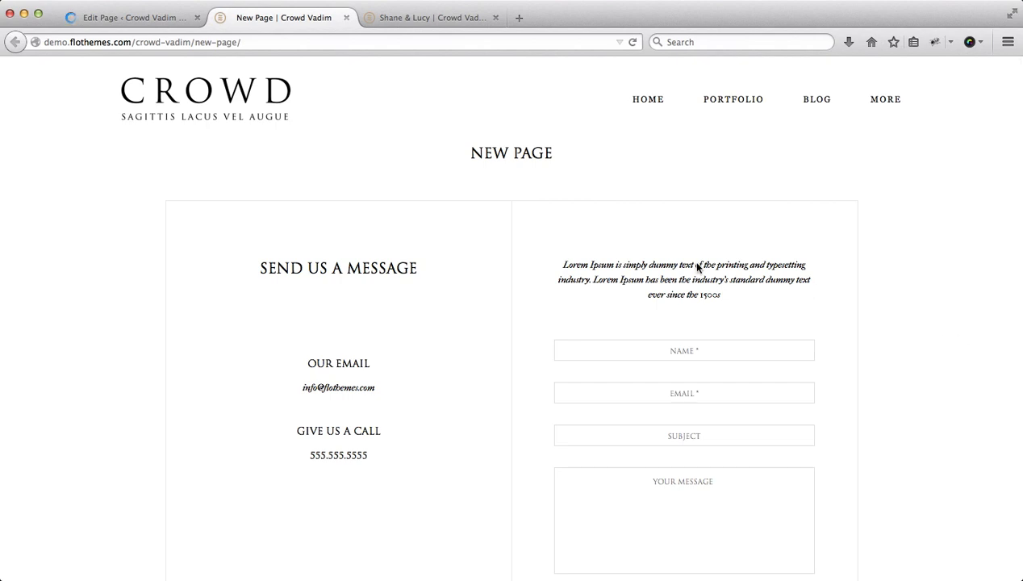
pyautogui.scroll(-5, 565, 274)
pyautogui.scroll(-5, 568, 274)
pyautogui.scroll(10, 569, 274)
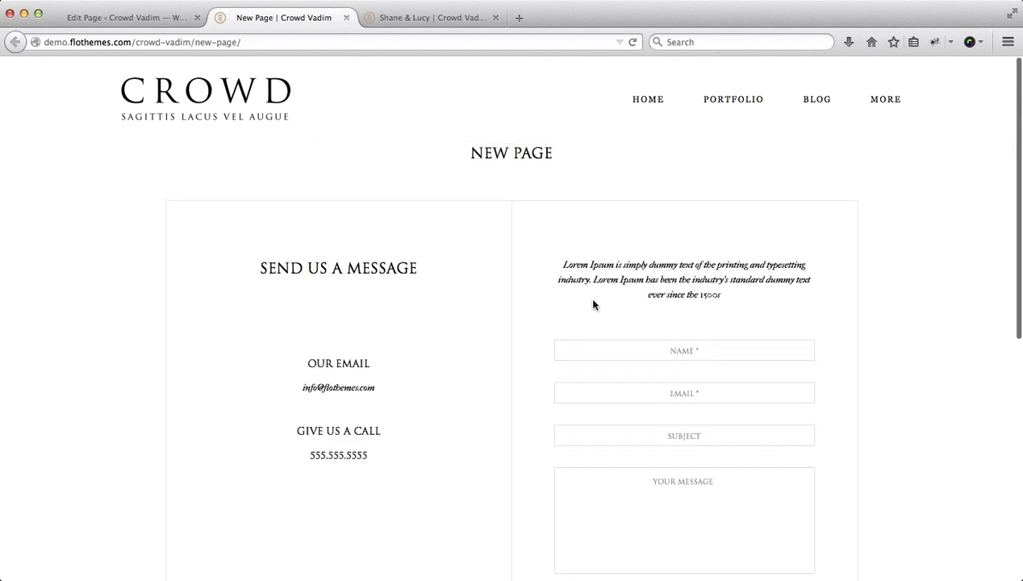
pyautogui.doubleClick(661, 265)
pyautogui.scroll(-5, 352, 362)
pyautogui.scroll(-2, 351, 363)
pyautogui.scroll(7, 352, 362)
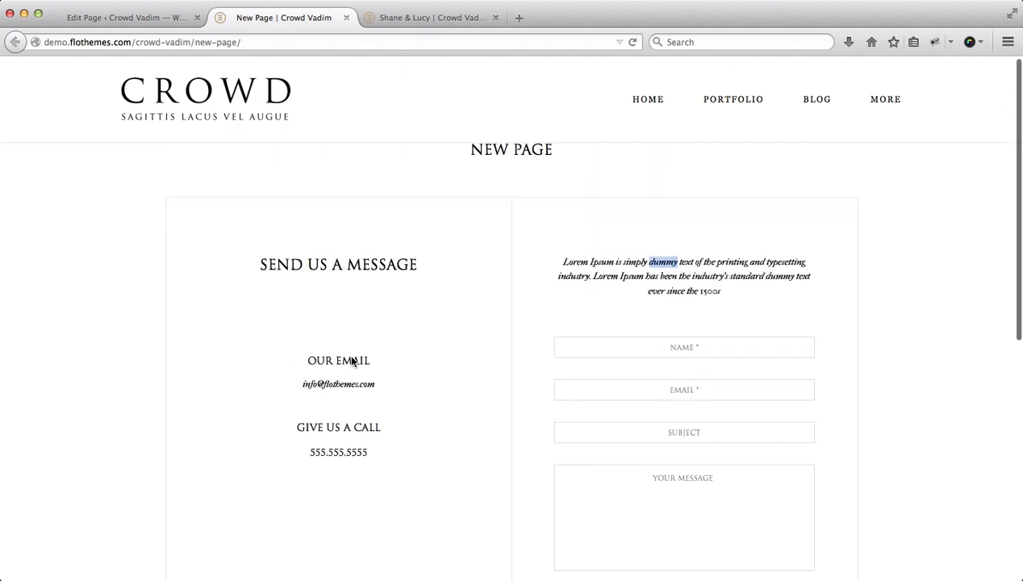
# Step: Back in the editor, try the middle page layout, then choose the third layout
pyautogui.hotkey('ctrl', 'shift', 'Tab')
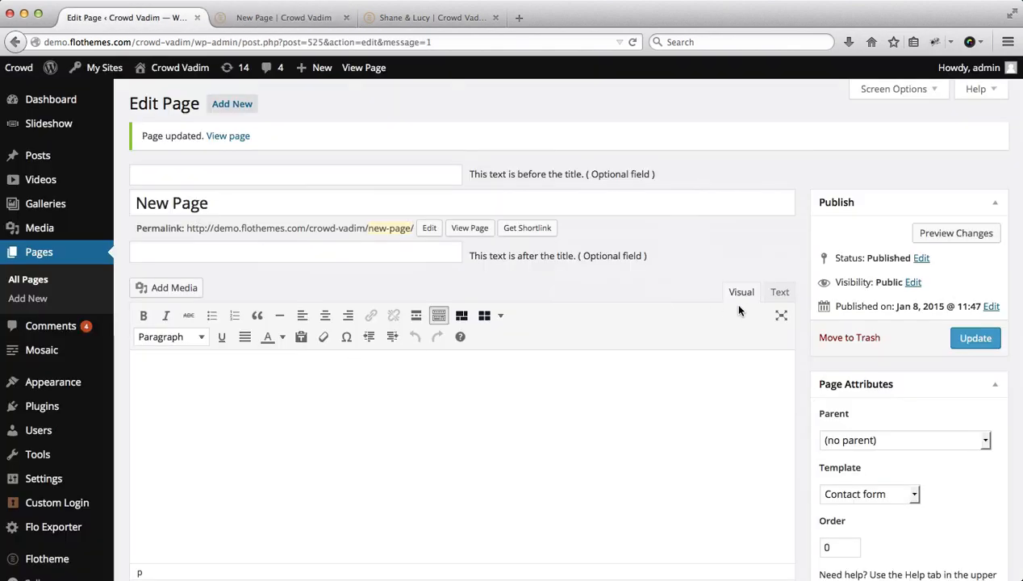
pyautogui.scroll(-10, 731, 301)
pyautogui.scroll(-5, 730, 301)
pyautogui.scroll(-1, 738, 310)
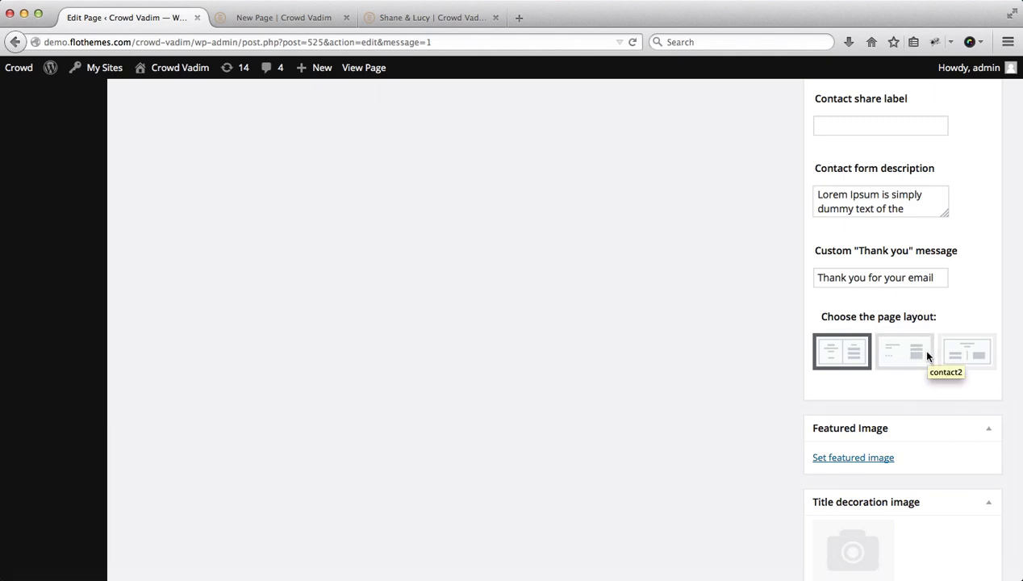
pyautogui.click(927, 355)
pyautogui.click(966, 352)
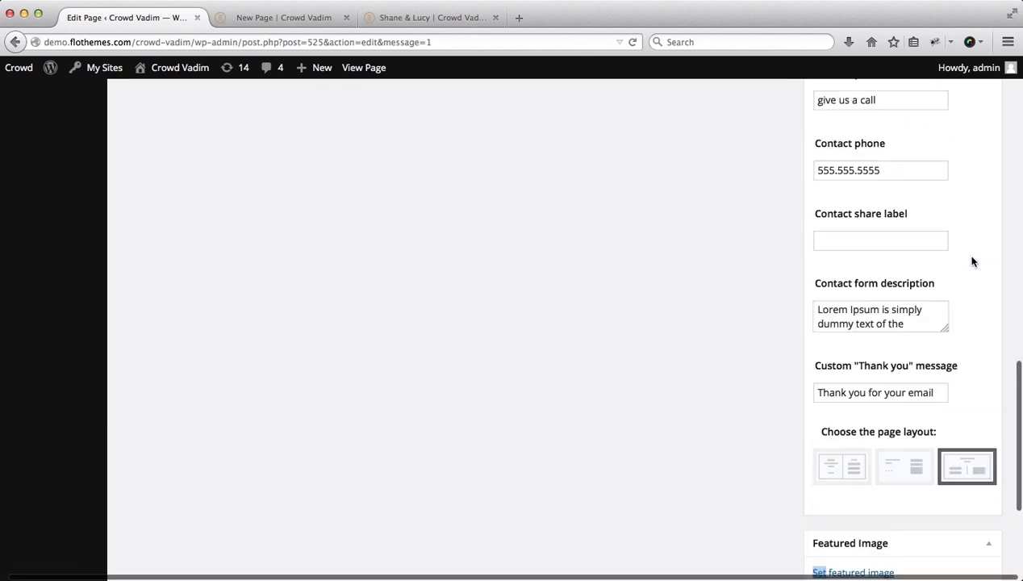
pyautogui.scroll(10, 698, 356)
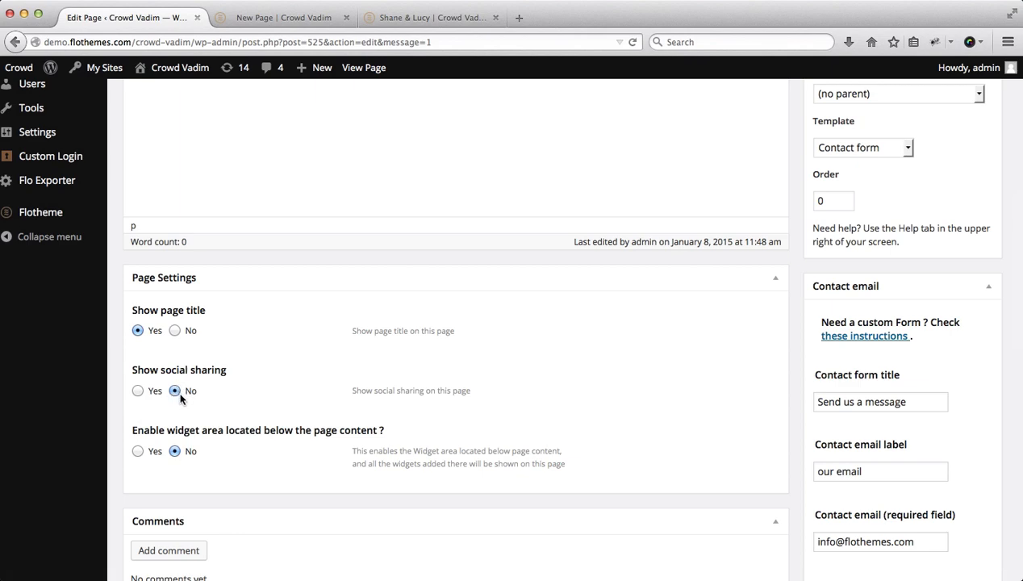
pyautogui.scroll(-3, 212, 396)
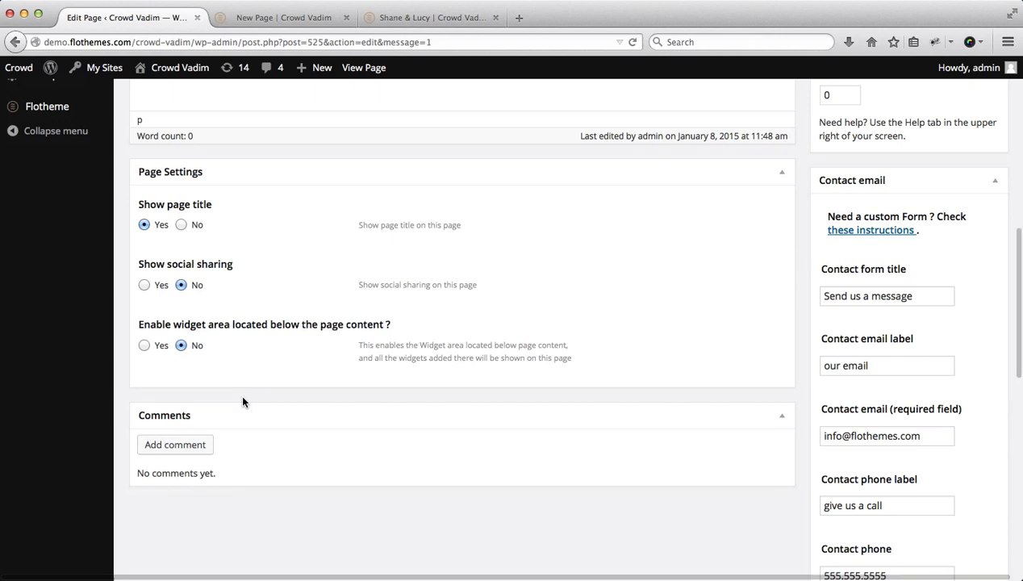
# Step: Review the live page's footer, then return to the Edit Page screen
pyautogui.hotkey('ctrl', 'Tab')
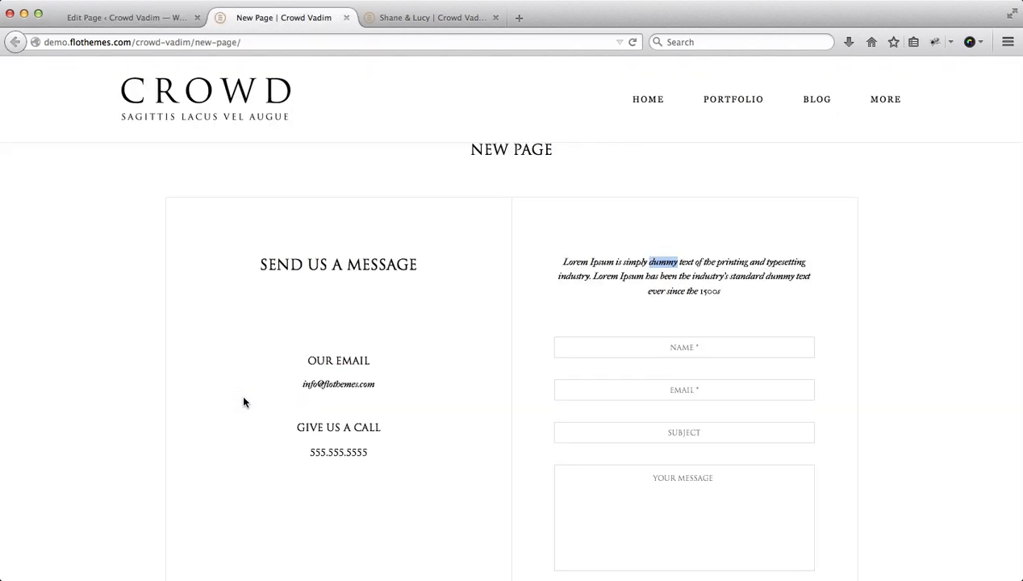
pyautogui.scroll(-5, 244, 401)
pyautogui.scroll(-3, 434, 365)
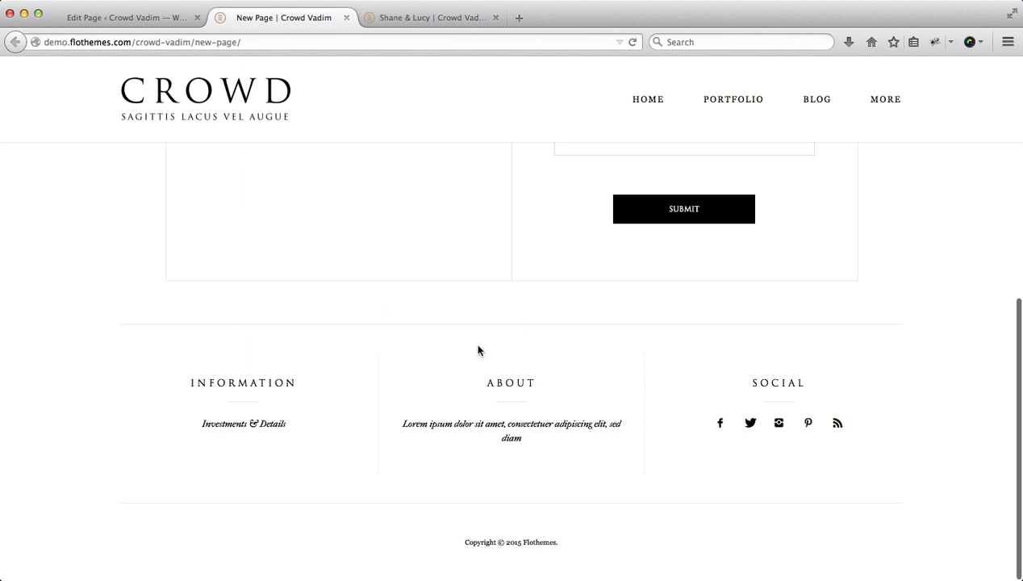
pyautogui.hotkey('ctrl', 'shift', 'Tab')
pyautogui.scroll(5, 89, 373)
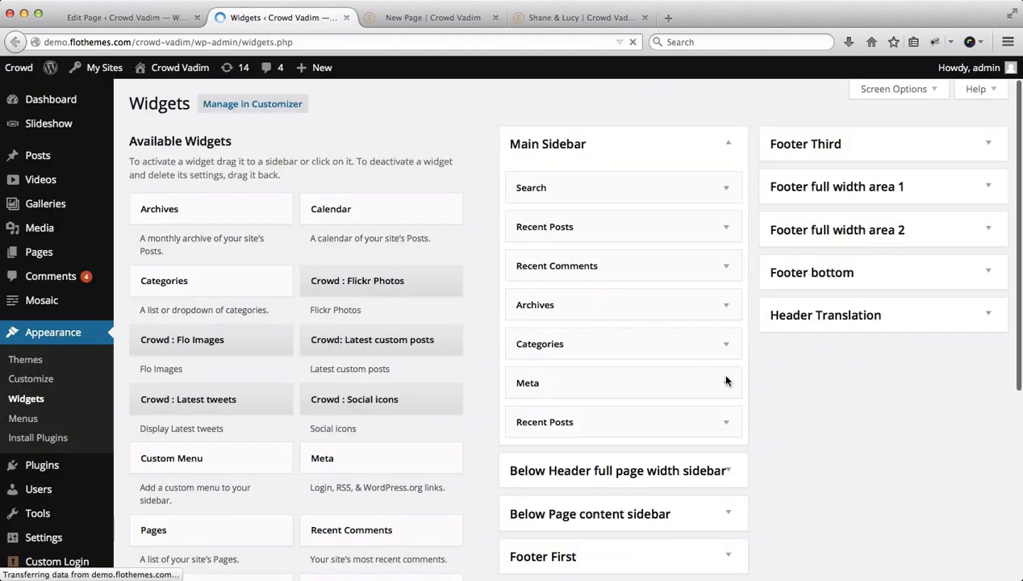
pyautogui.scroll(-5, 719, 371)
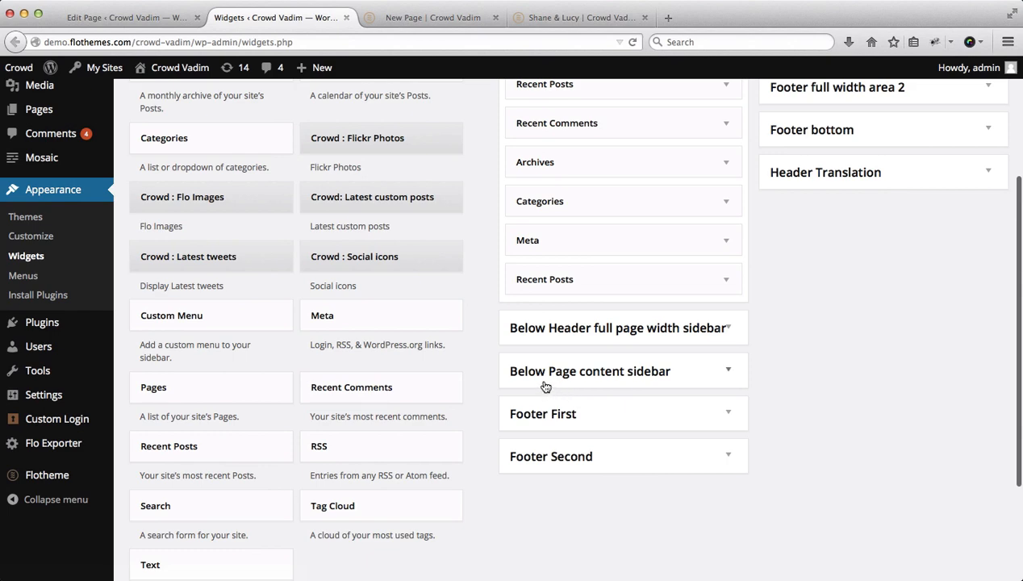
pyautogui.click(680, 379)
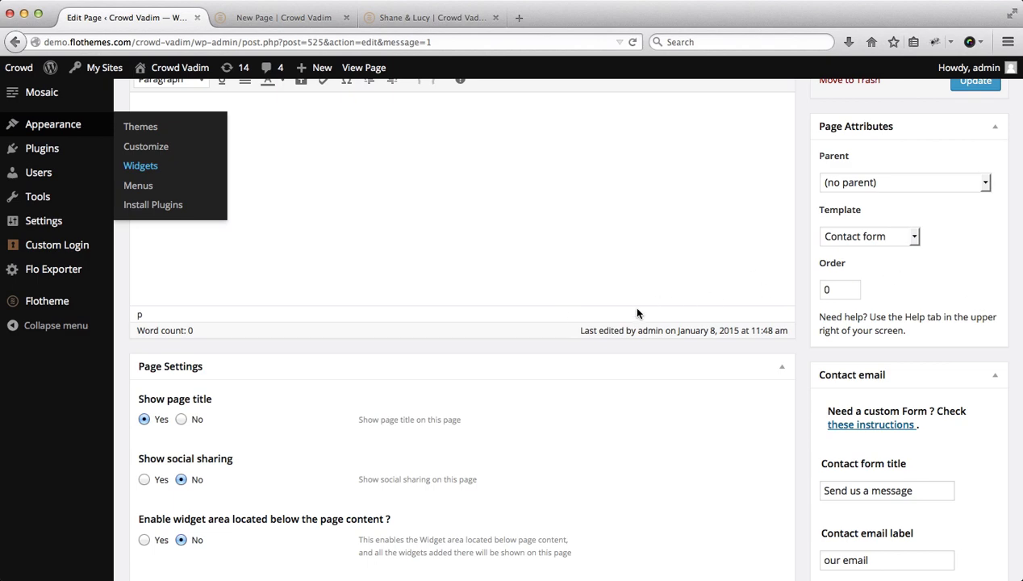
pyautogui.scroll(3, 407, 356)
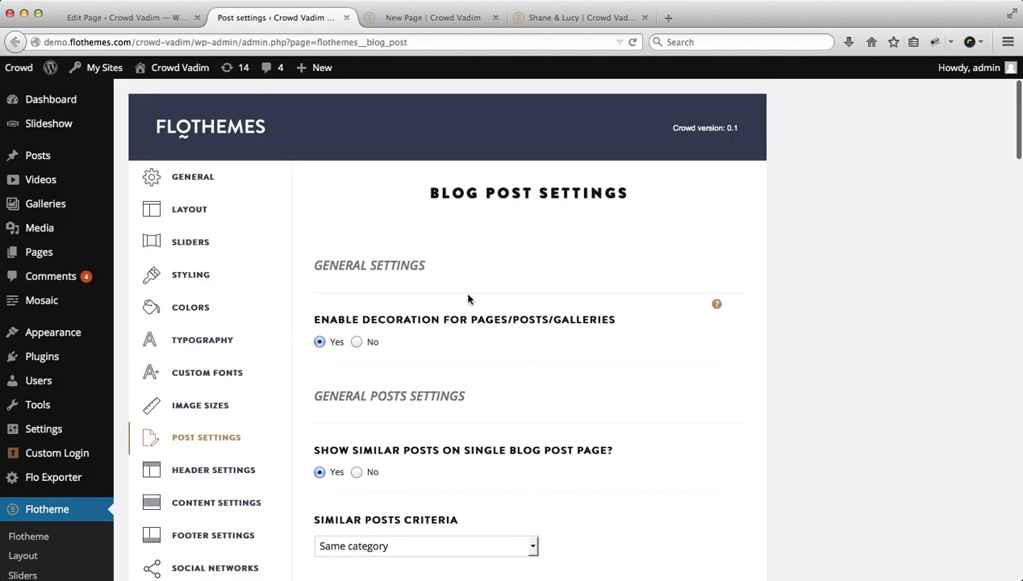
pyautogui.scroll(-10, 463, 290)
pyautogui.scroll(-10, 463, 290)
pyautogui.scroll(-10, 463, 290)
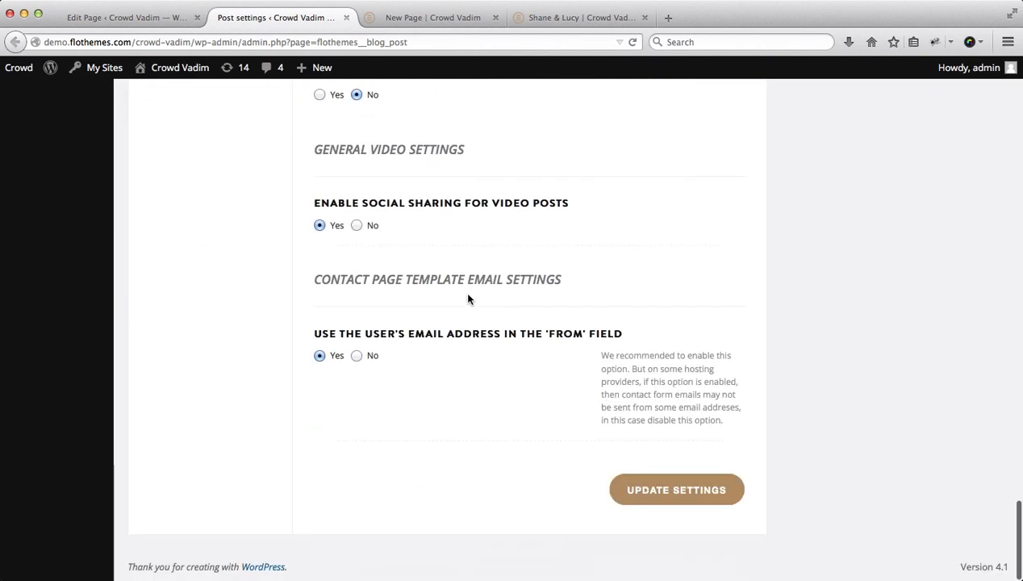
pyautogui.scroll(2, 467, 234)
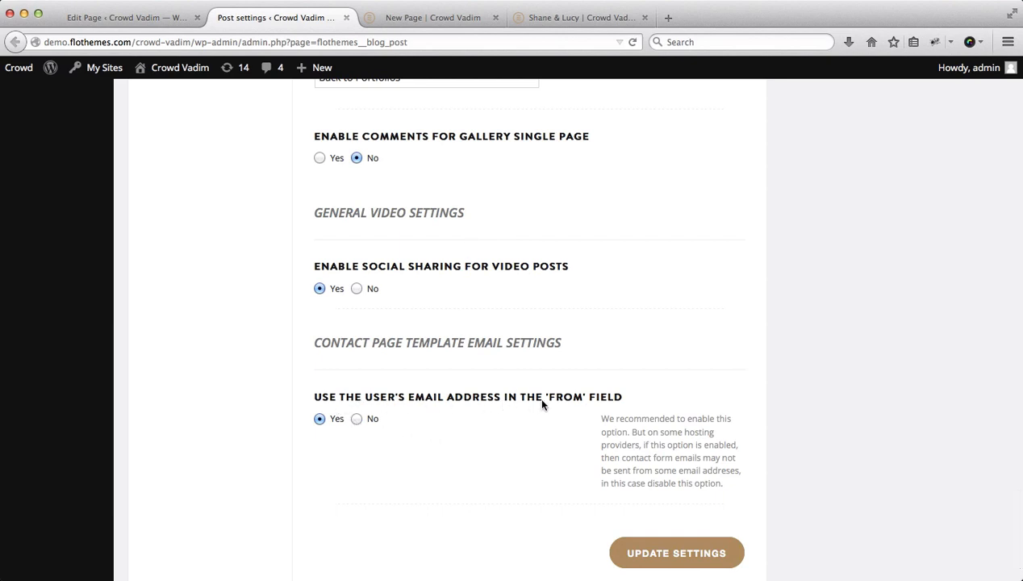
pyautogui.scroll(-2, 684, 406)
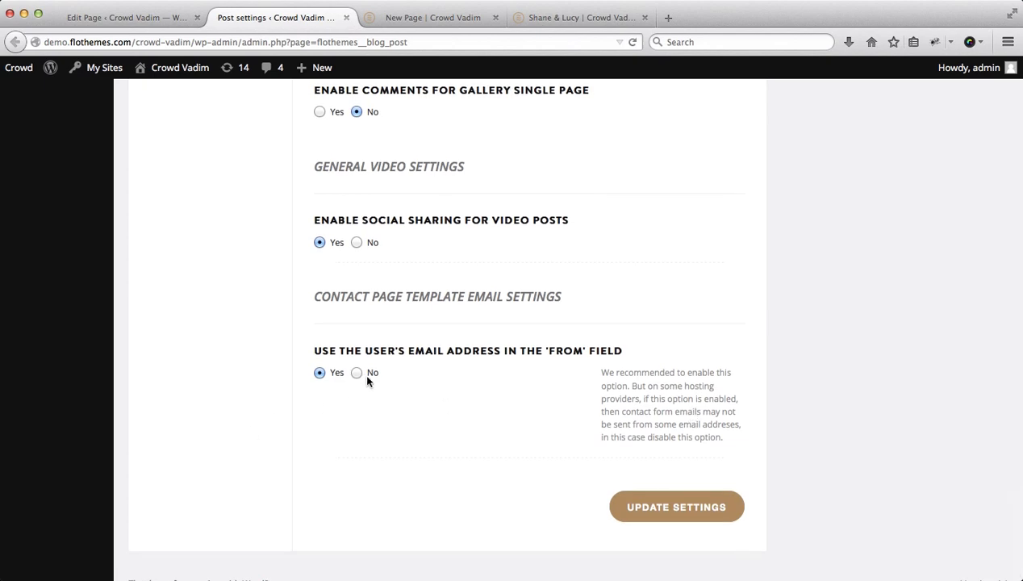
pyautogui.press('super+w')
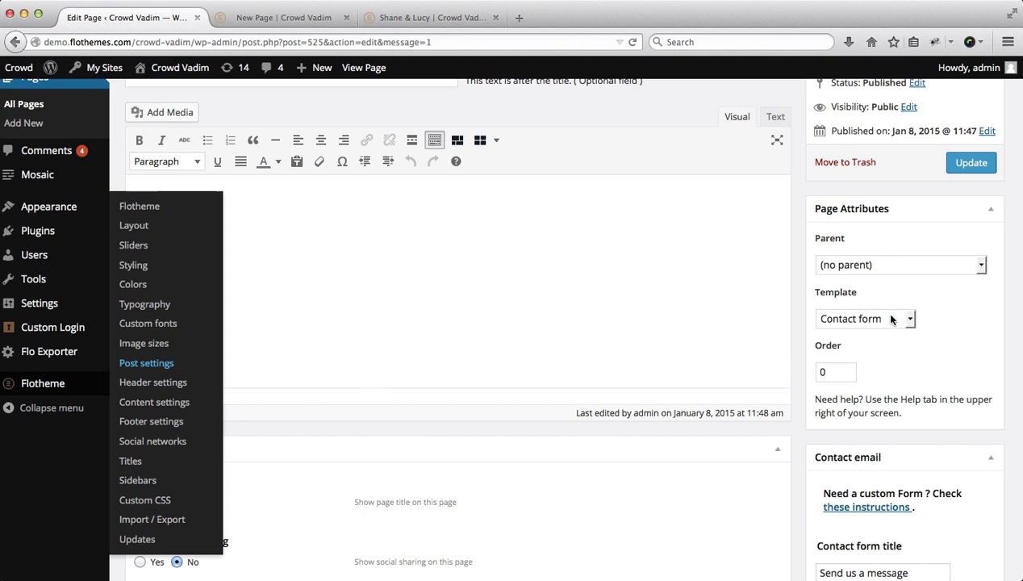
# Step: Set the page template to Gallery and choose the Shane & Lucy gallery for it
pyautogui.click(892, 320)
pyautogui.click(853, 379)
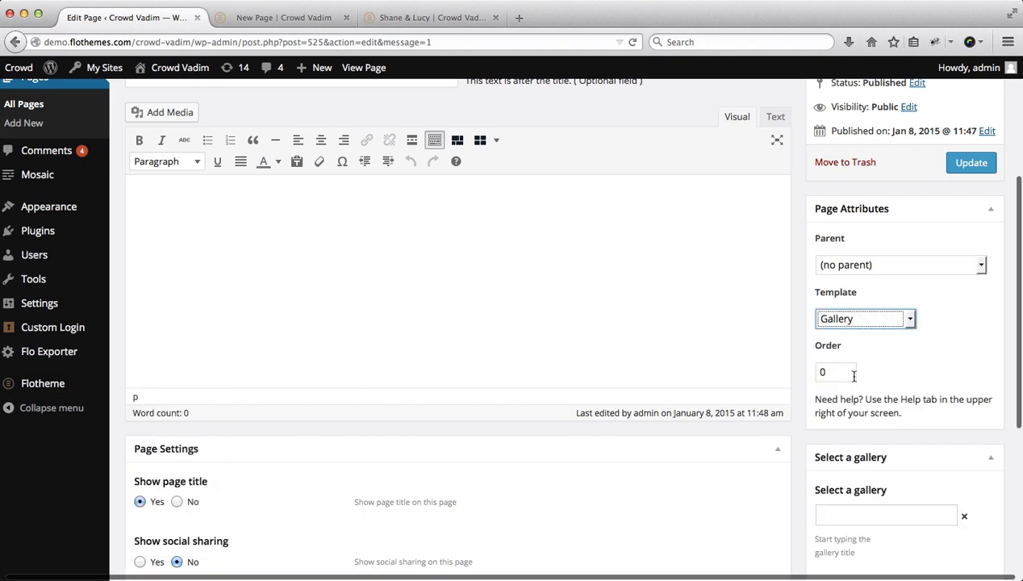
pyautogui.scroll(-2, 869, 330)
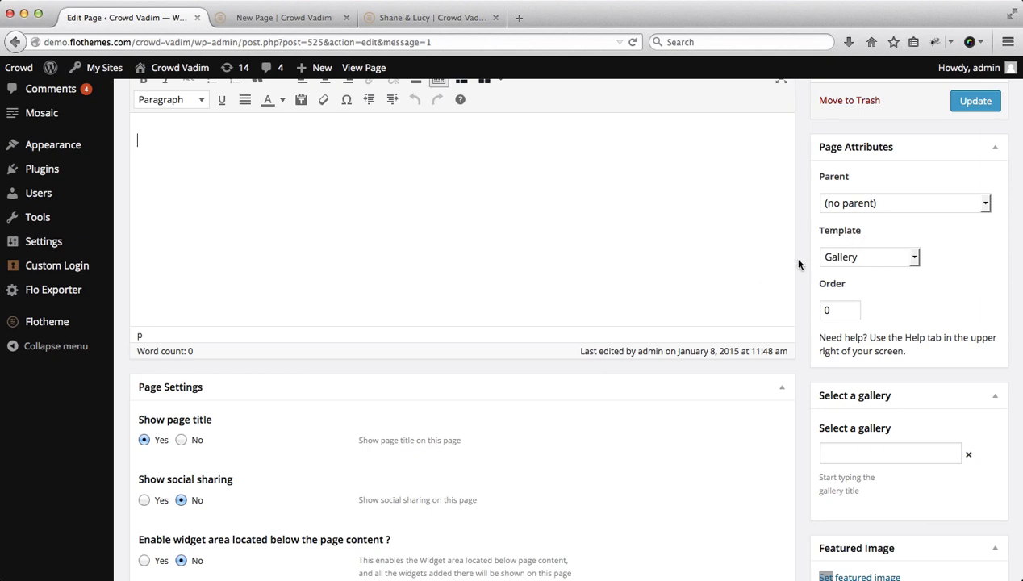
pyautogui.scroll(-5, 856, 254)
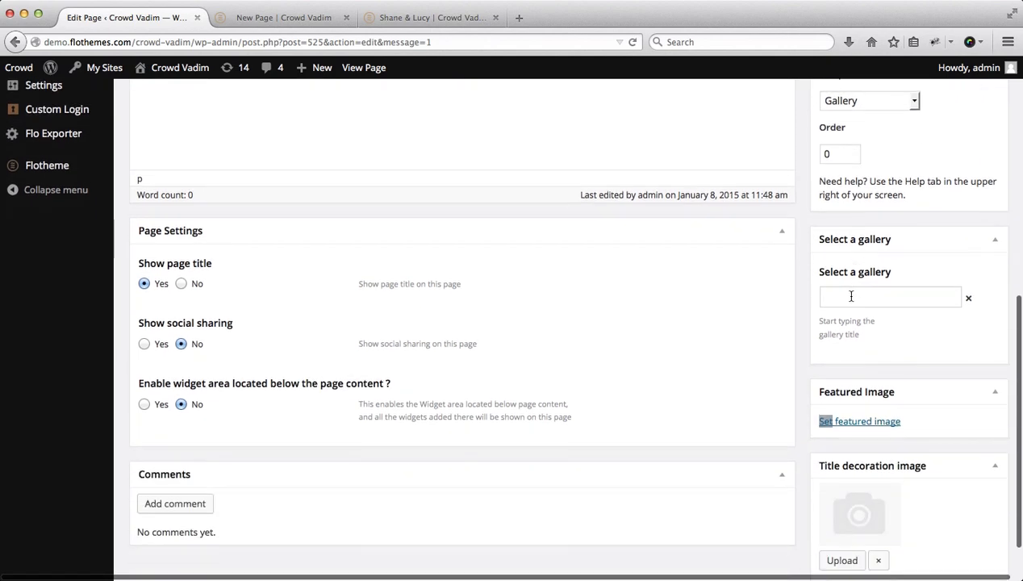
pyautogui.click(850, 296)
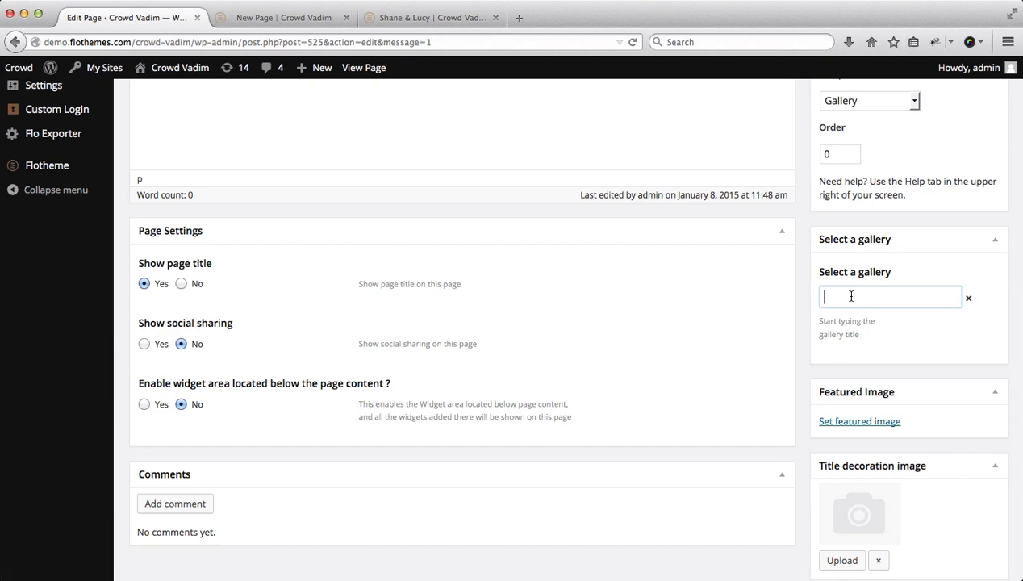
pyautogui.write('Sha')
pyautogui.write('ne')
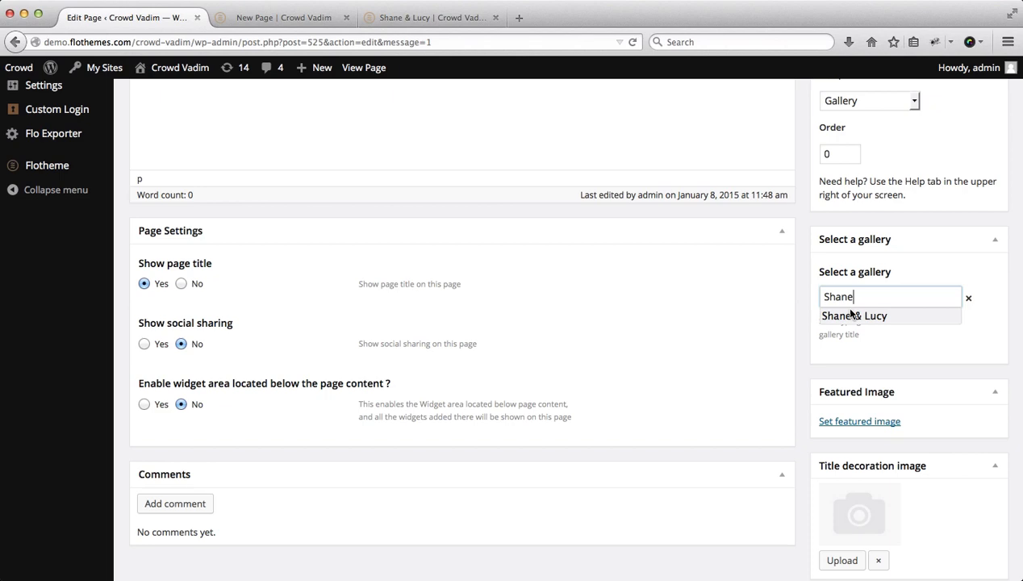
pyautogui.click(848, 314)
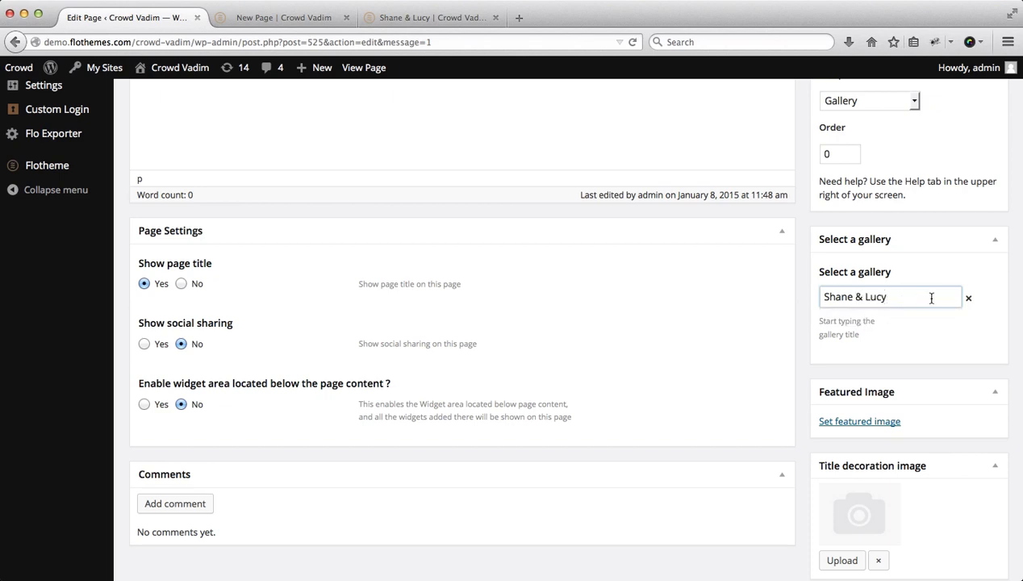
pyautogui.scroll(10, 934, 387)
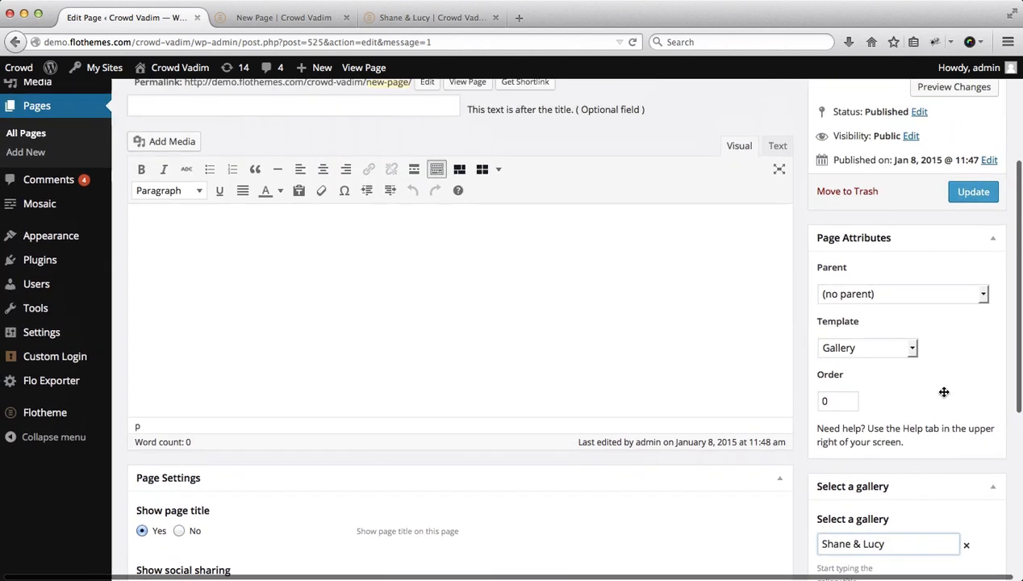
# Step: Update the page and reload its live view to see the Shane & Lucy photo slider
pyautogui.click(983, 342)
pyautogui.hotkey('ctrl', 'Tab')
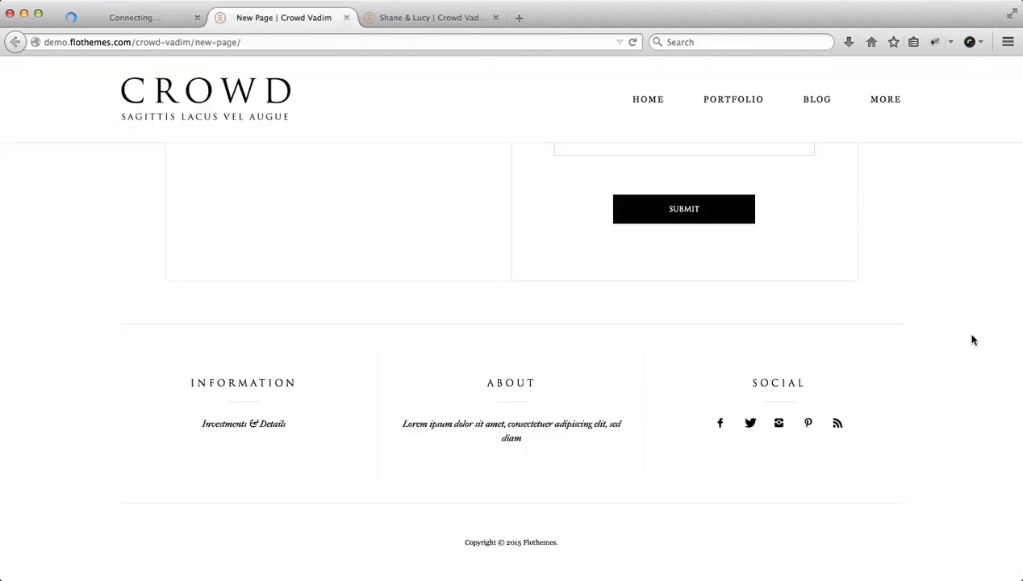
pyautogui.press('F5')
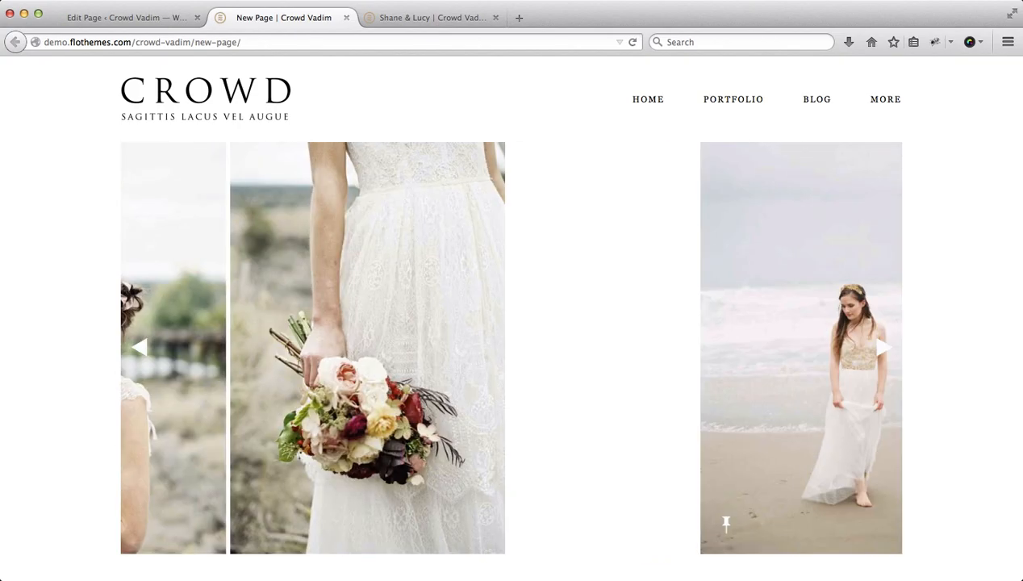
pyautogui.scroll(-5, 511, 323)
pyautogui.scroll(5, 511, 323)
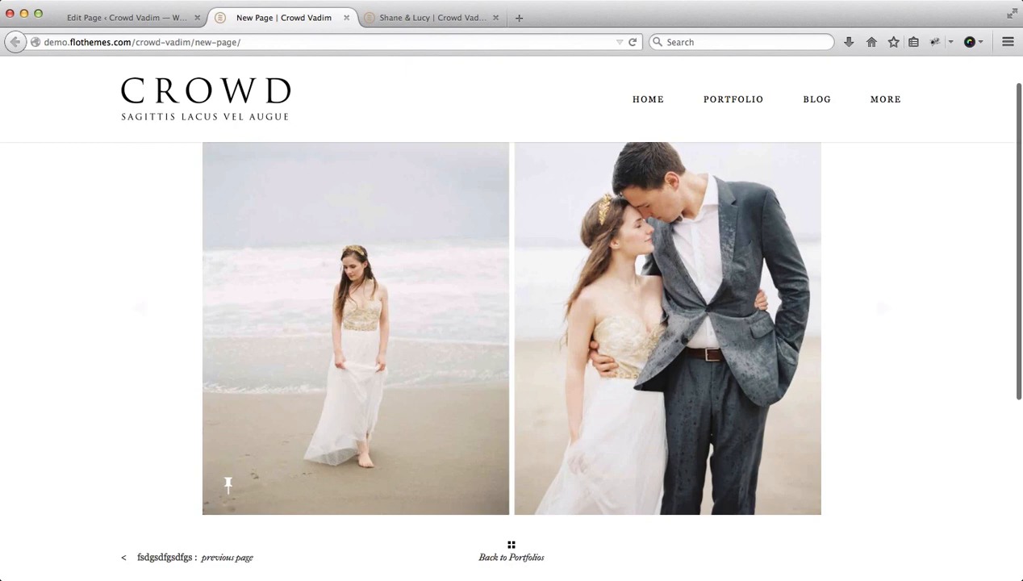
pyautogui.click(401, 18)
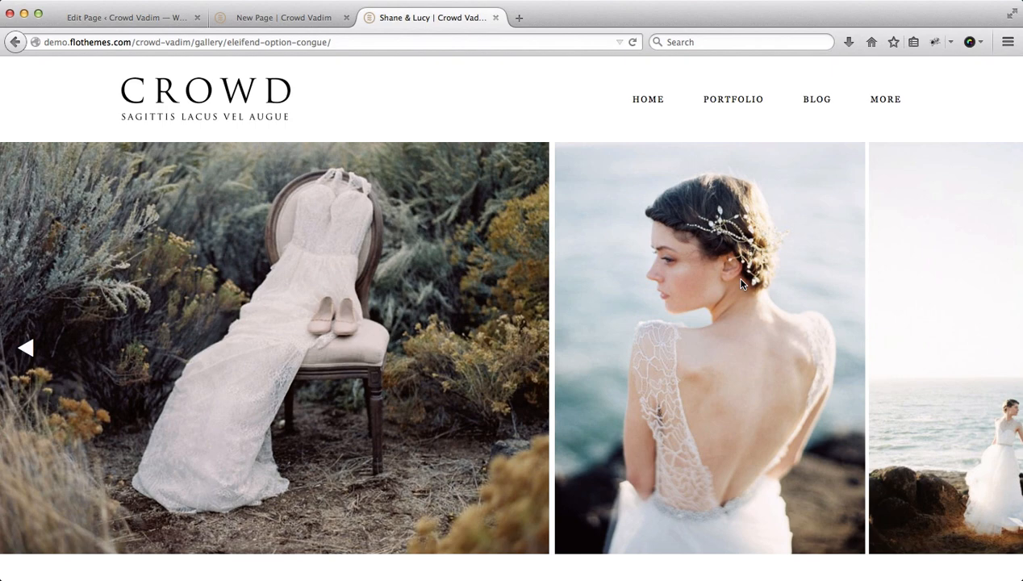
# Step: Compare the live page against the Shane & Lucy gallery page, then return to the editor
pyautogui.hotkey('ctrl', 'shift', 'Tab')
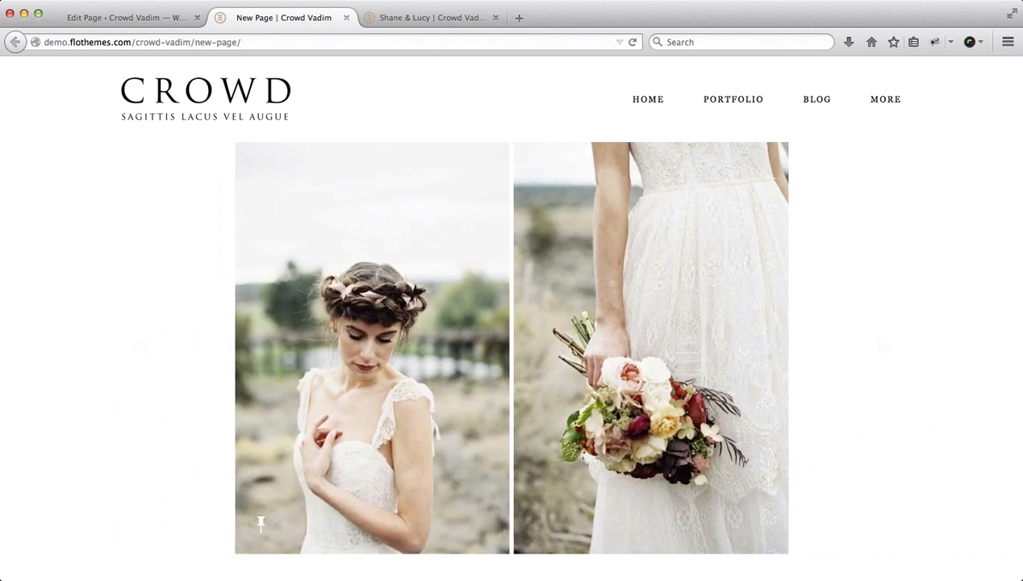
pyautogui.hotkey('ctrl', 'Tab')
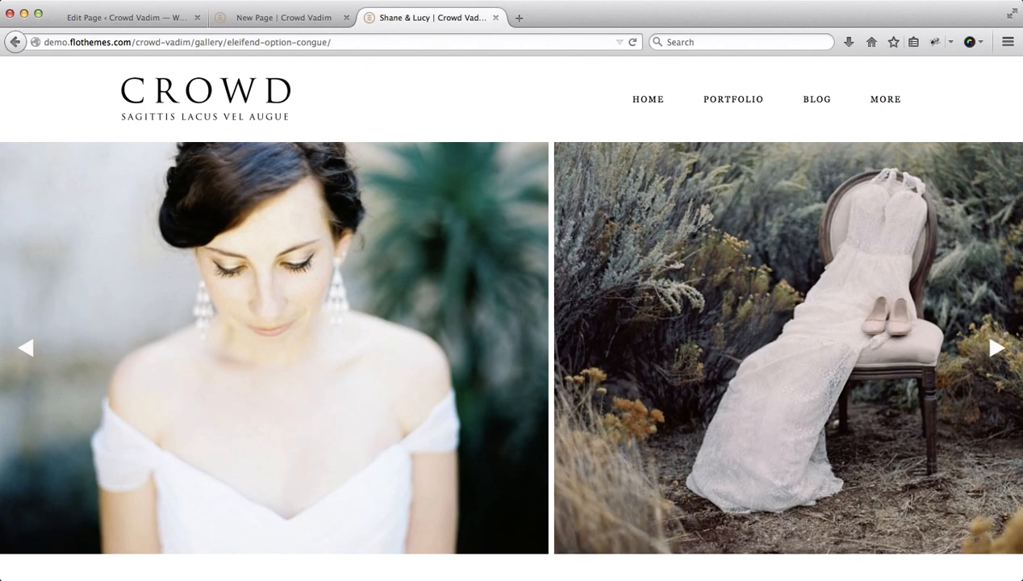
pyautogui.hotkey('ctrl', 'shift', 'Tab')
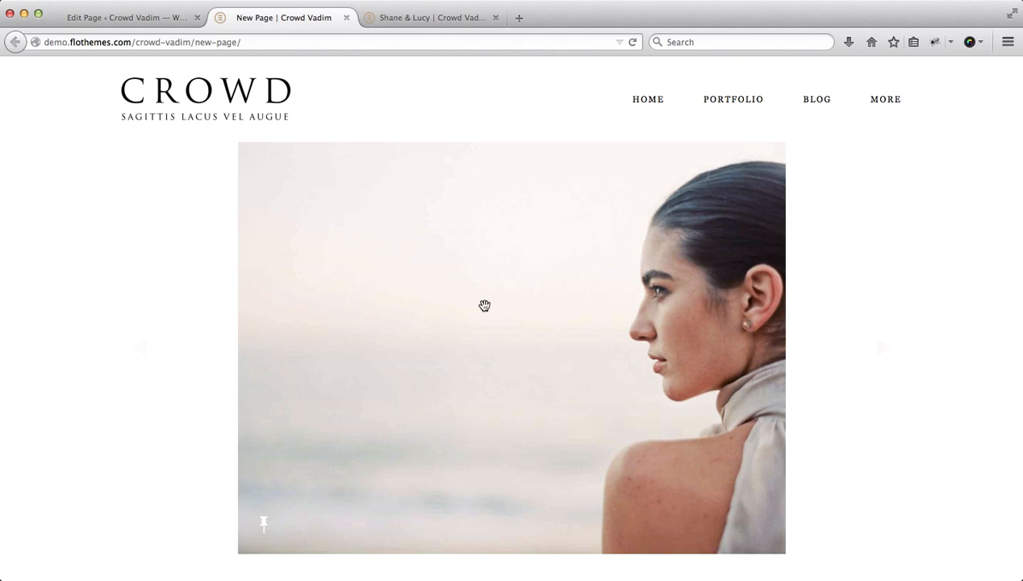
pyautogui.hotkey('ctrl', 'shift', 'Tab')
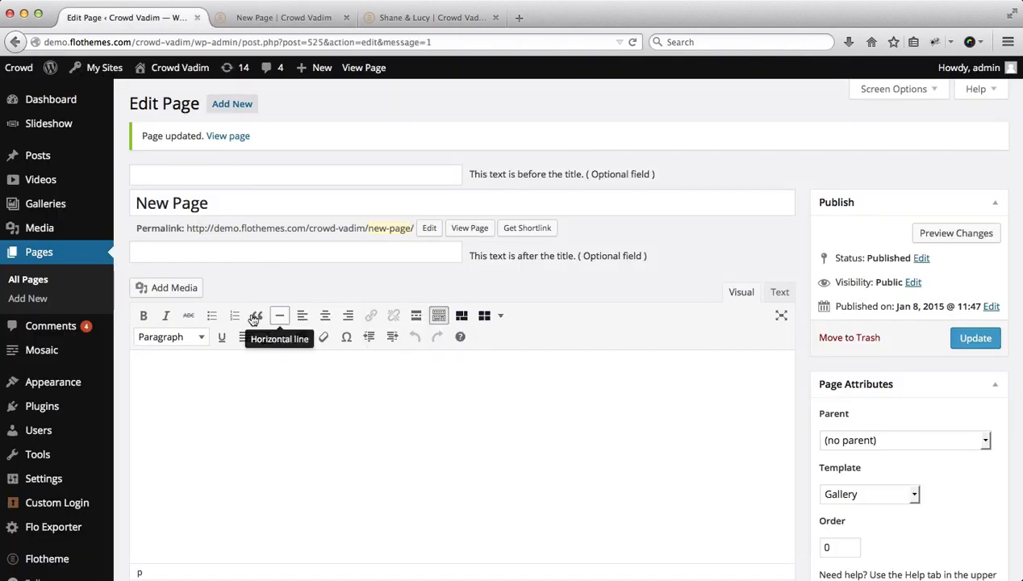
pyautogui.scroll(-3, 141, 319)
pyautogui.scroll(-1, 141, 319)
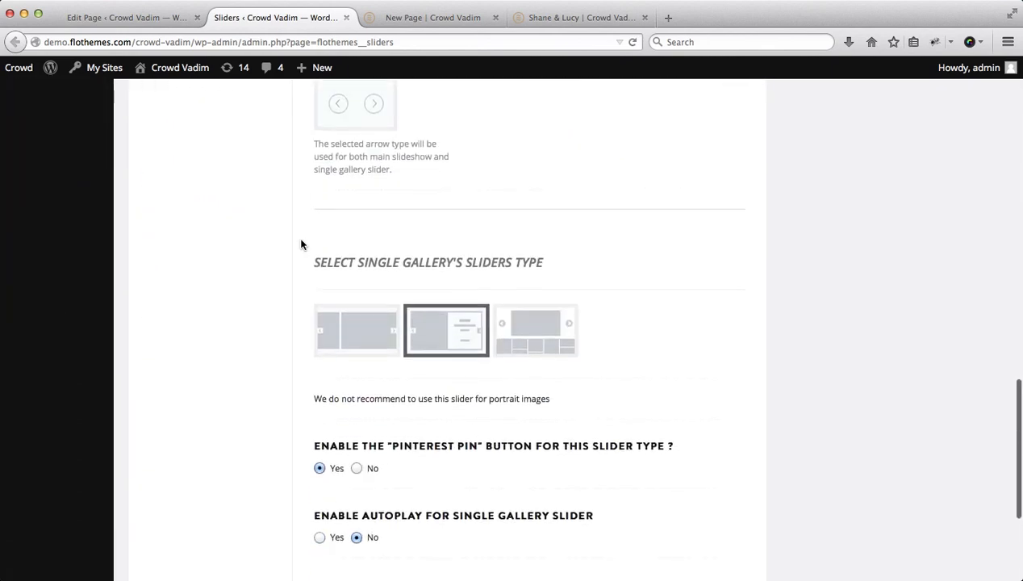
pyautogui.scroll(3, 300, 244)
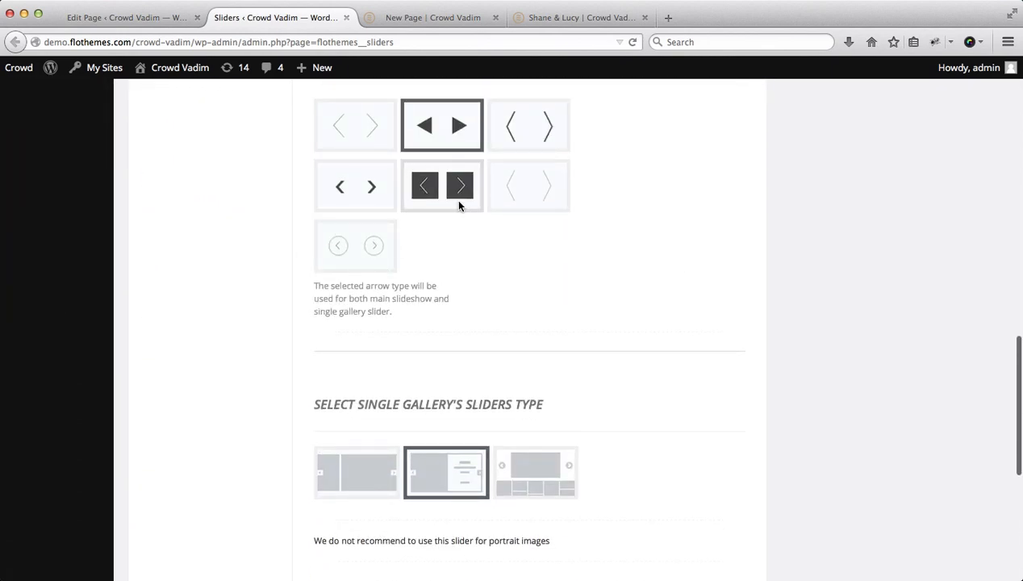
pyautogui.scroll(-4, 458, 315)
pyautogui.scroll(-1, 453, 305)
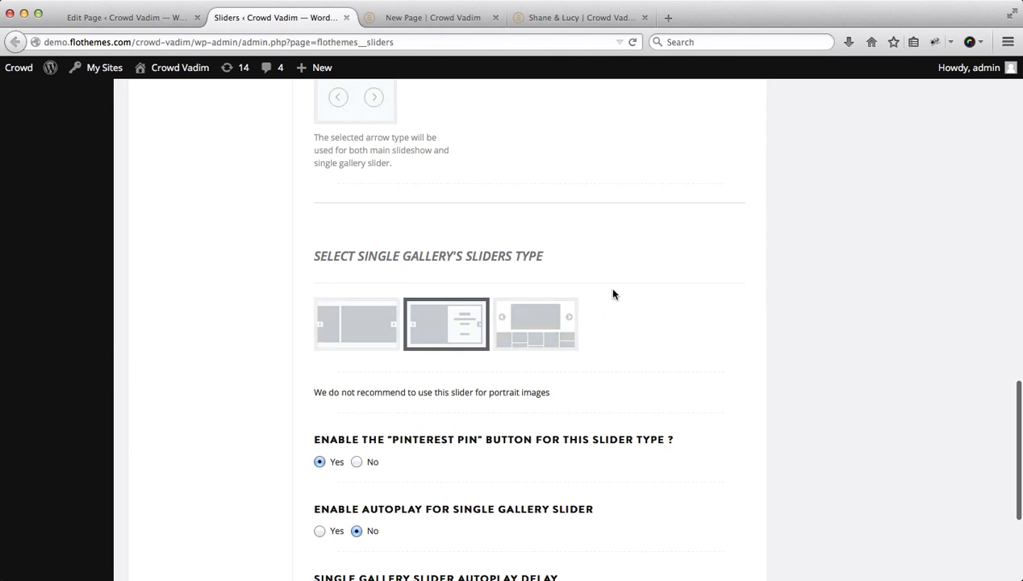
# Step: Set the single-gallery slider type to the first layout and save the Flotheme slider settings
pyautogui.click(331, 331)
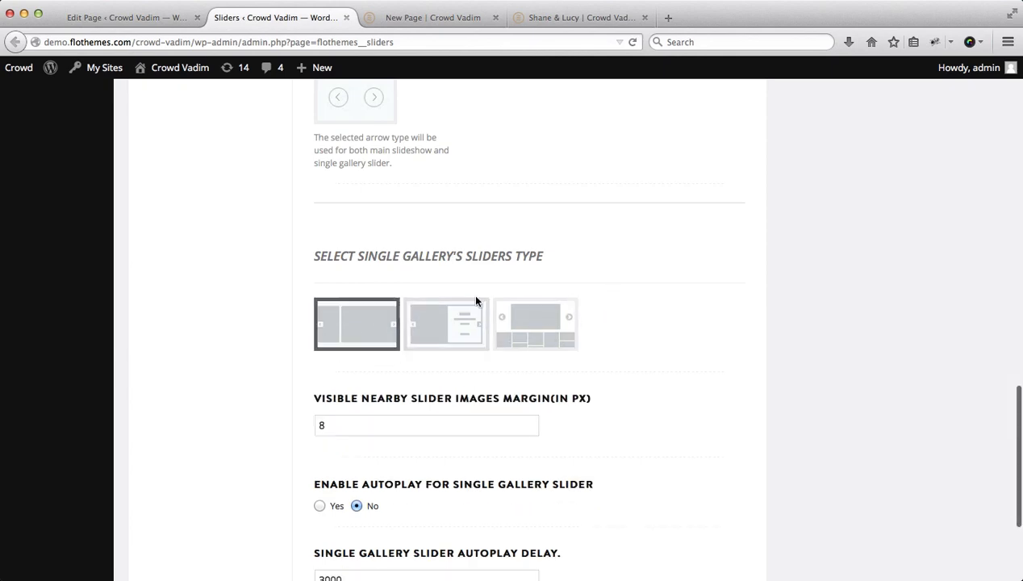
pyautogui.scroll(-5, 638, 281)
pyautogui.click(676, 490)
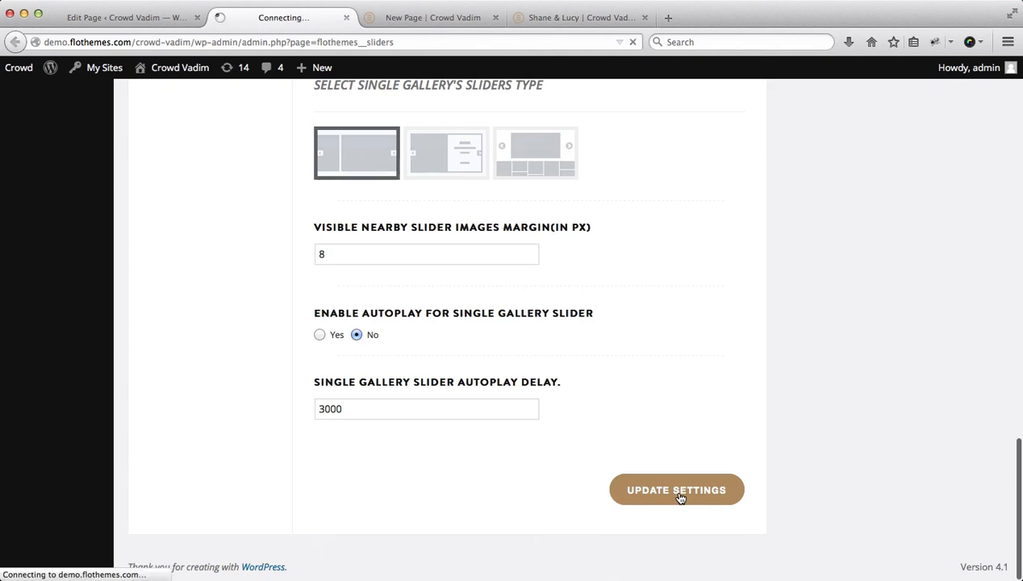
# Step: Reload the live New Page, compare its slider with the Shane & Lucy gallery, and return to the settings
pyautogui.hotkey('ctrl', 'Tab')
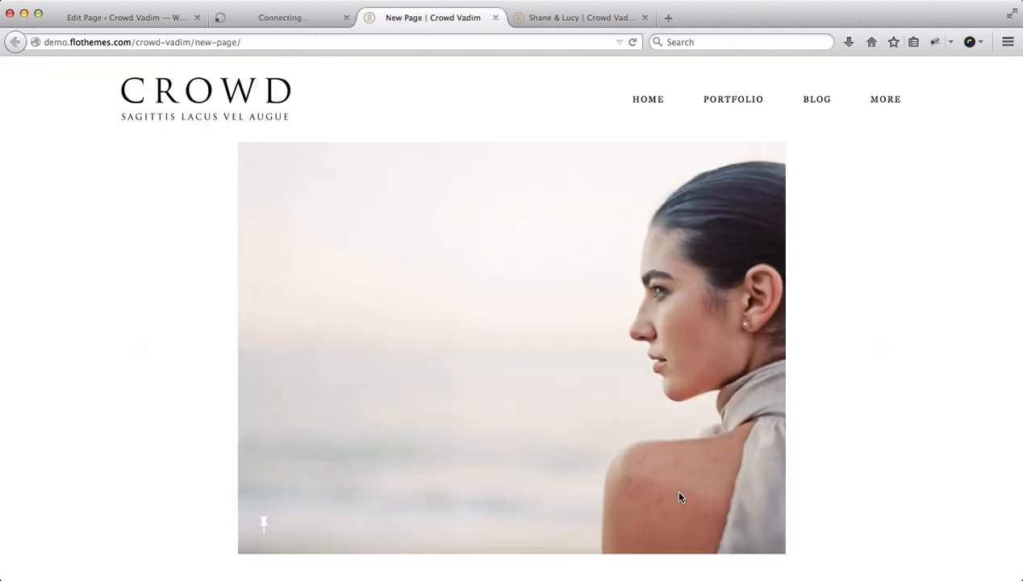
pyautogui.press('super+r')
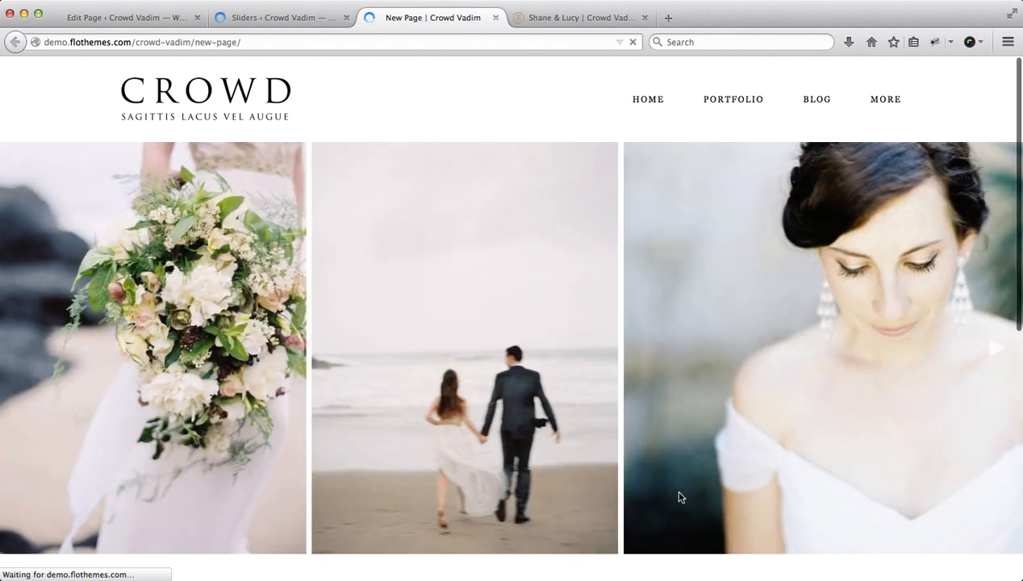
pyautogui.scroll(-5, 677, 497)
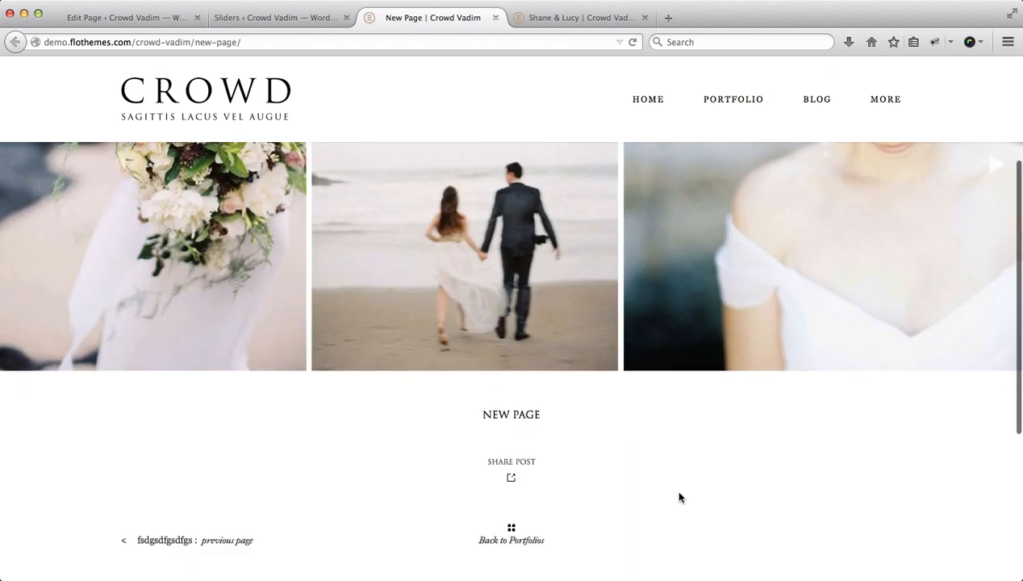
pyautogui.scroll(-2, 678, 496)
pyautogui.scroll(7, 677, 496)
pyautogui.hotkey('ctrl', 'Tab')
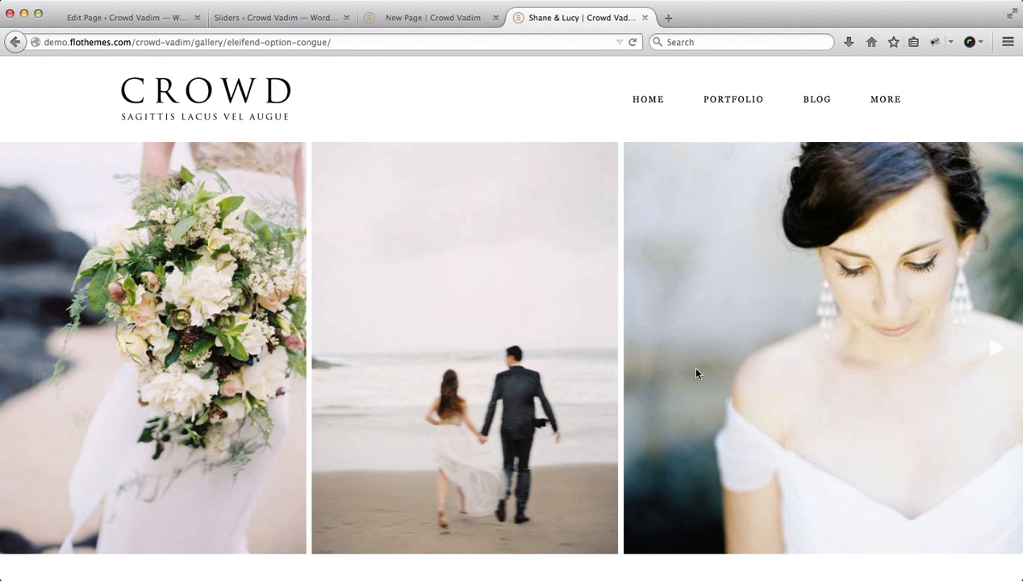
pyautogui.hotkey('ctrl', 'shift', 'Tab')
pyautogui.hotkey('ctrl', 'shift', 'Tab')
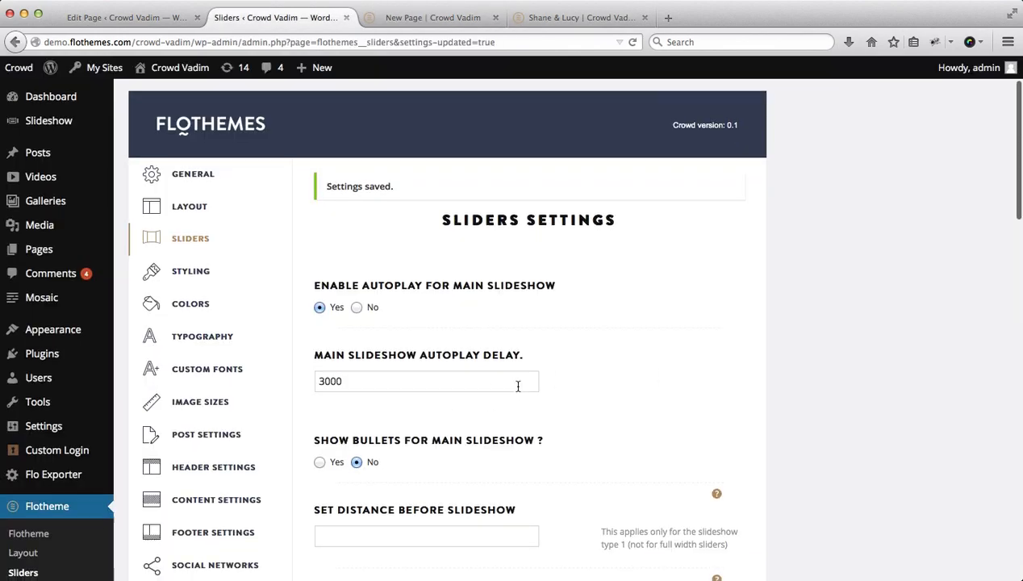
pyautogui.scroll(-8, 517, 382)
pyautogui.scroll(-6, 516, 382)
pyautogui.scroll(-2, 517, 382)
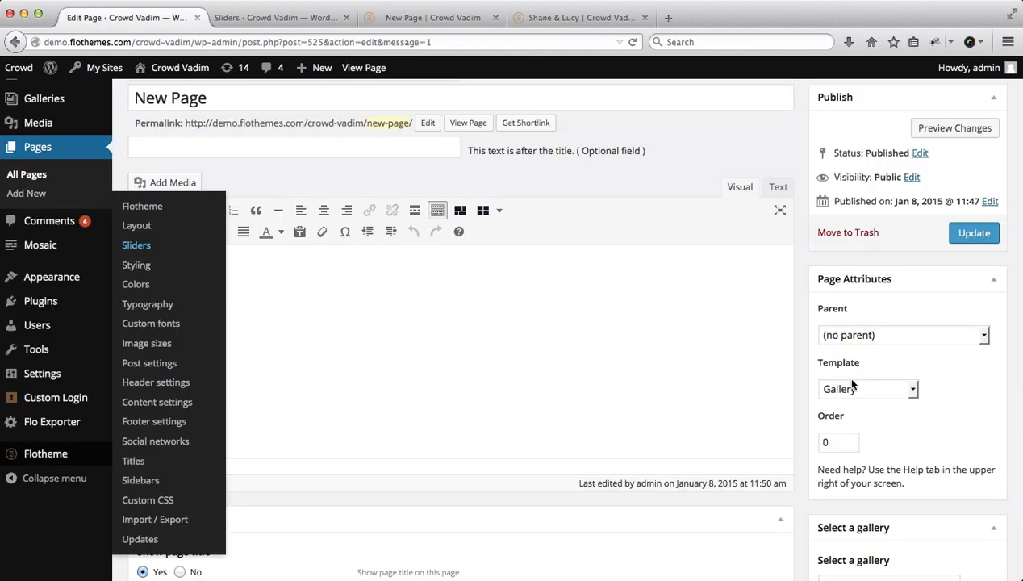
# Step: Switch the page template from Gallery to Latest Galleries, briefly passing through Latest Videos
pyautogui.click(888, 394)
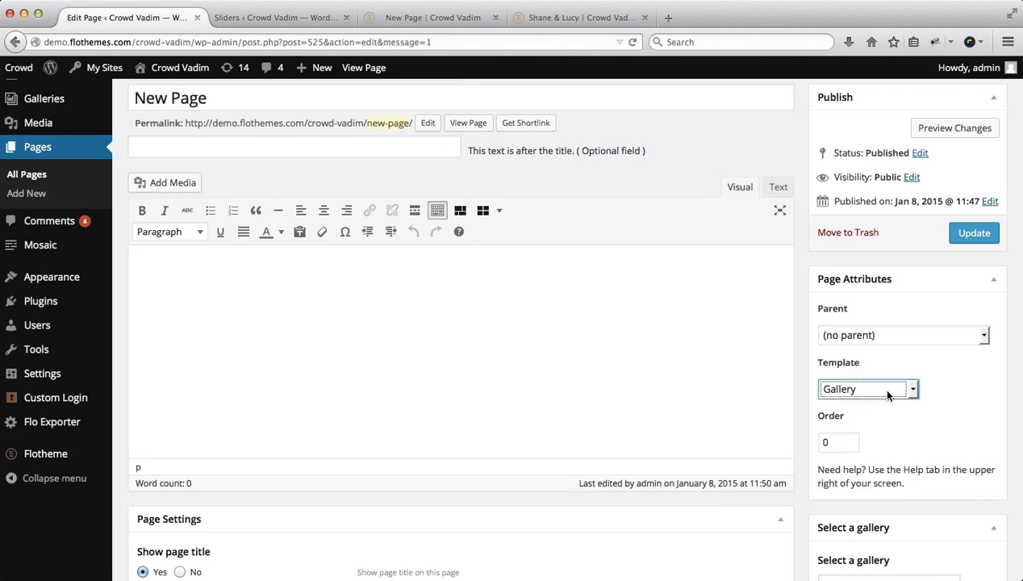
pyautogui.scroll(-2, 971, 384)
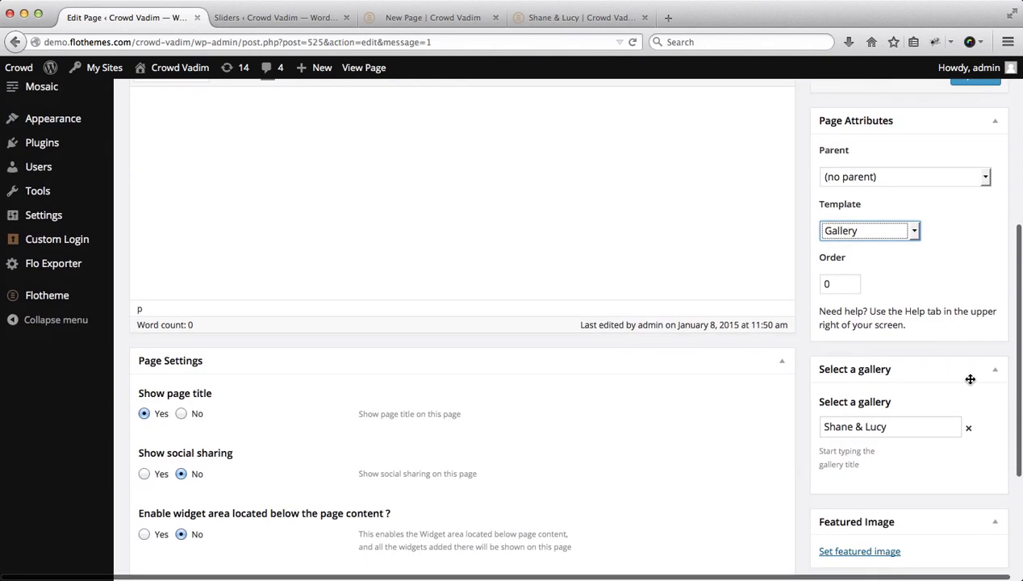
pyautogui.click(911, 230)
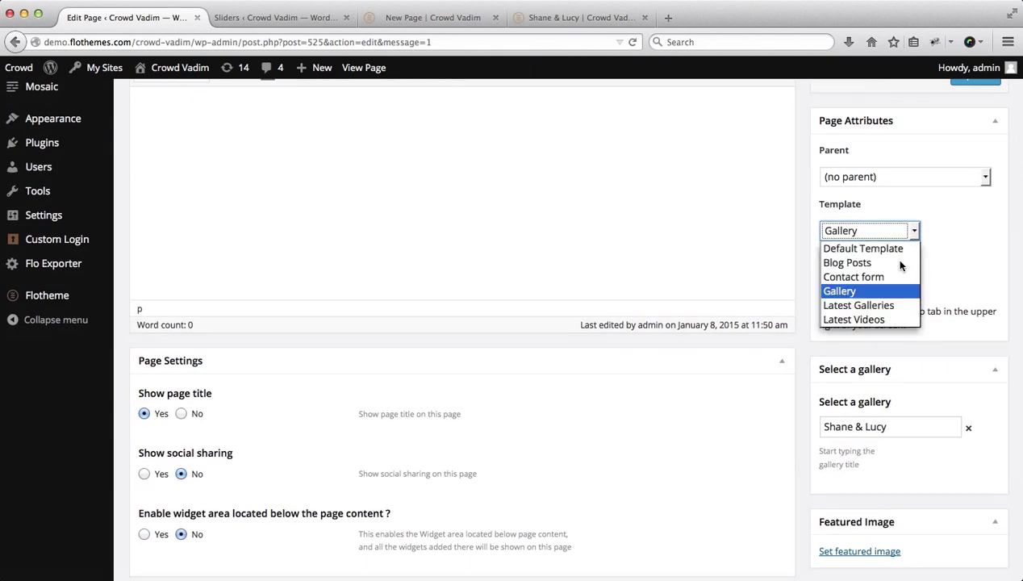
pyautogui.click(877, 319)
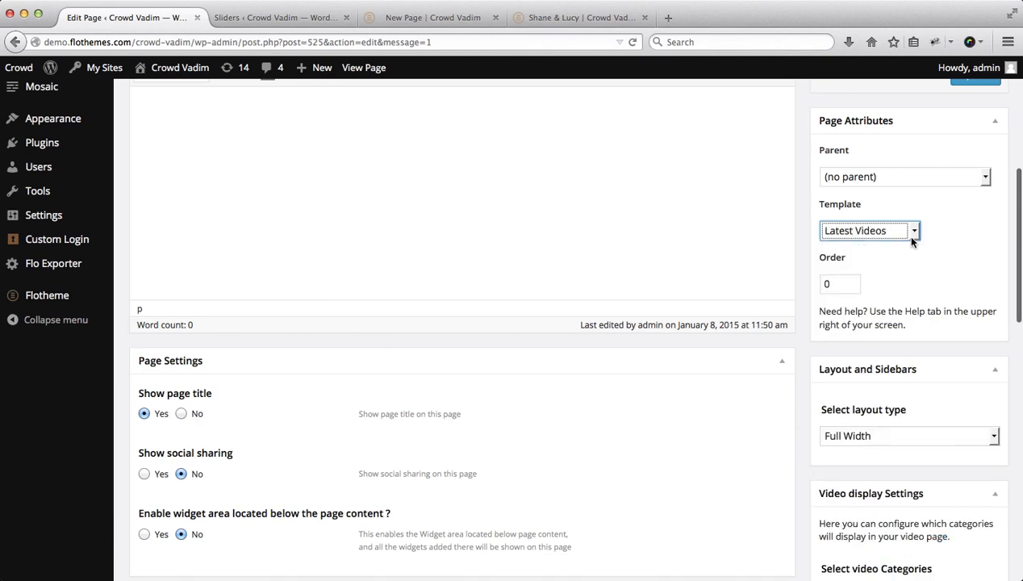
pyautogui.click(914, 232)
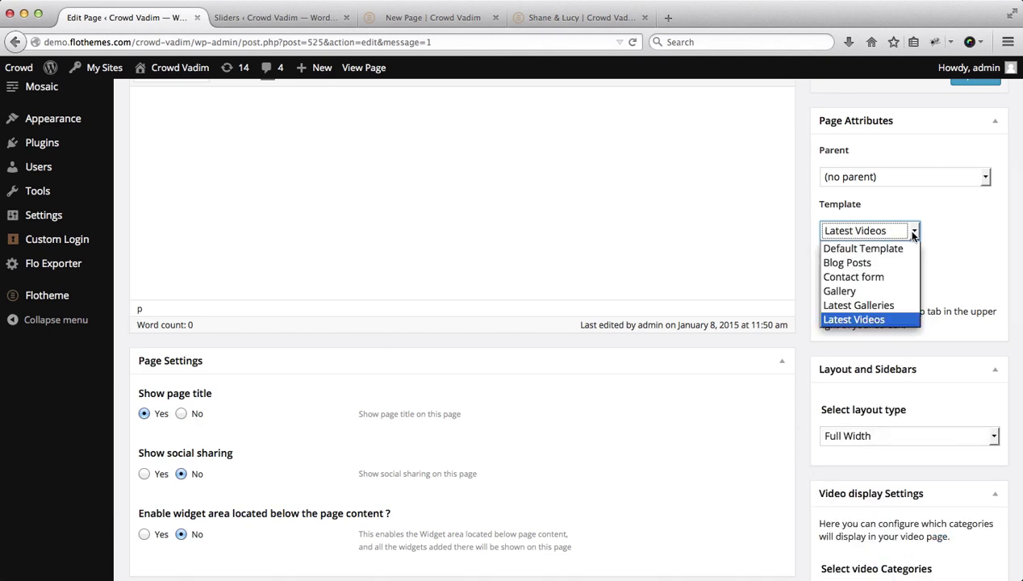
pyautogui.click(889, 306)
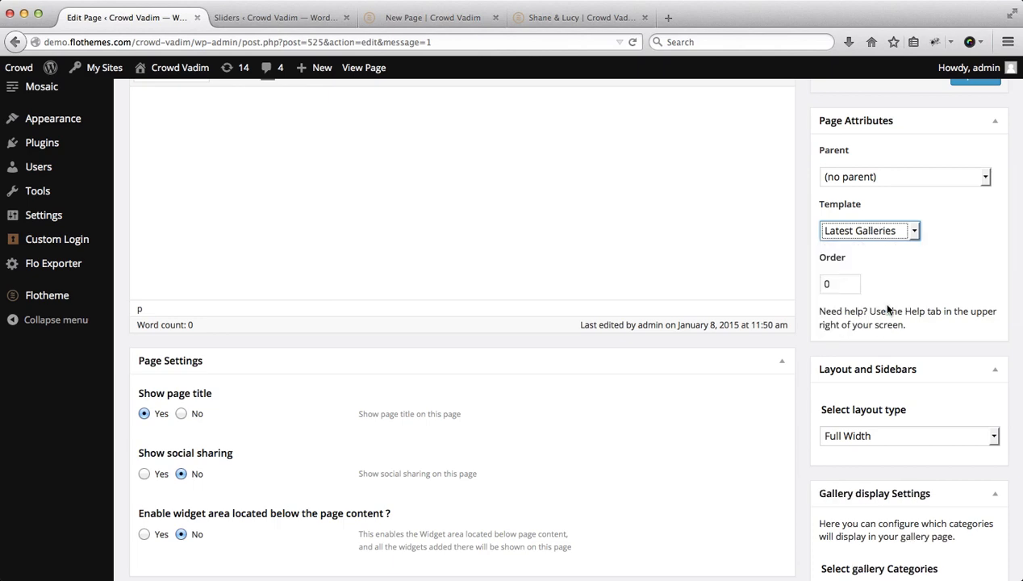
pyautogui.click(915, 234)
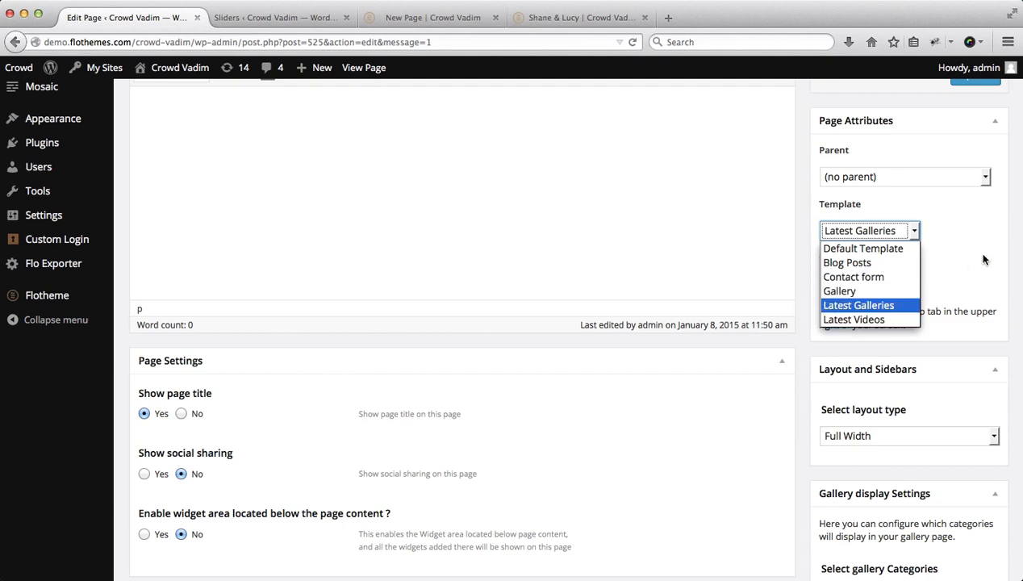
pyautogui.click(1008, 255)
pyautogui.scroll(8, 899, 340)
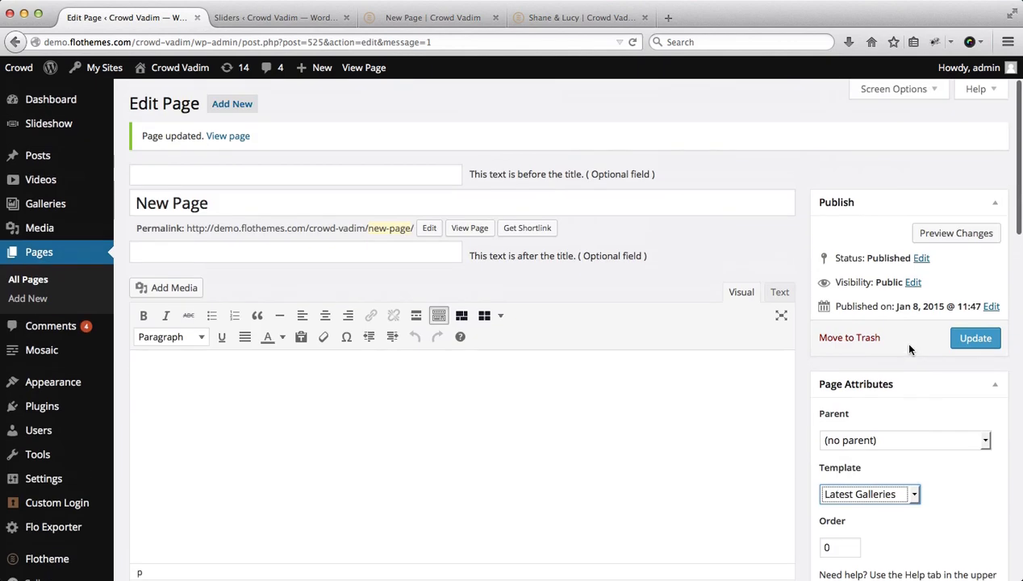